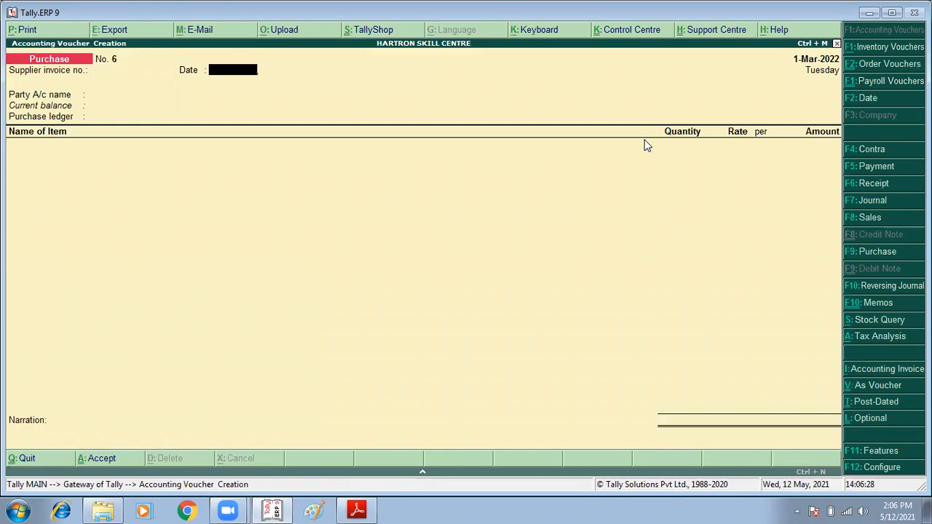
Step: Check the exercise in the PDF and set the purchase voucher's date to 1-5, i.e. 1-May-2021
key(alt+Tab)
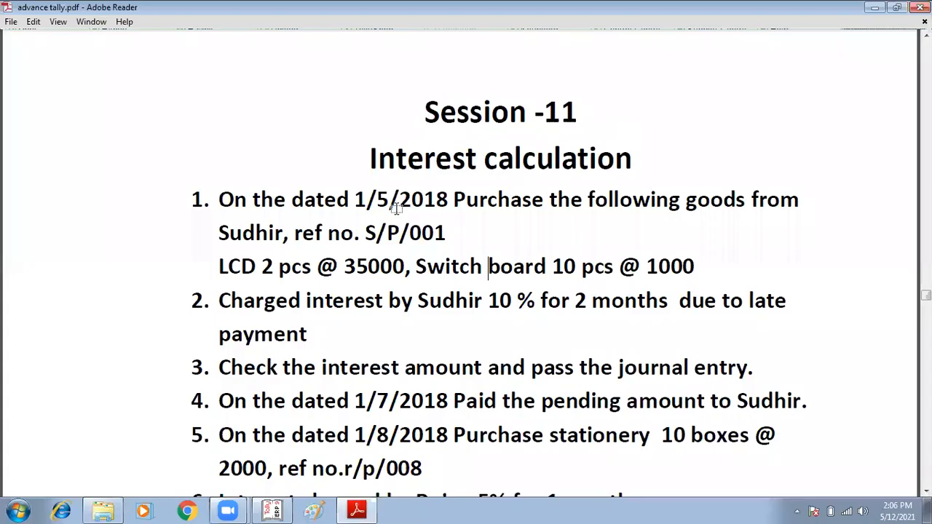
key(alt+Tab)
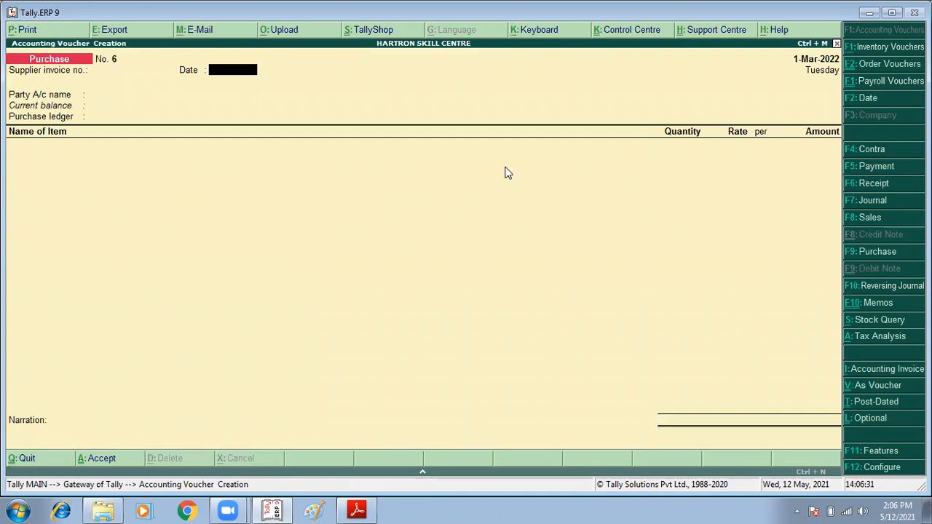
key(F2)
key(BackSpace)
key(Escape)
key(F2)
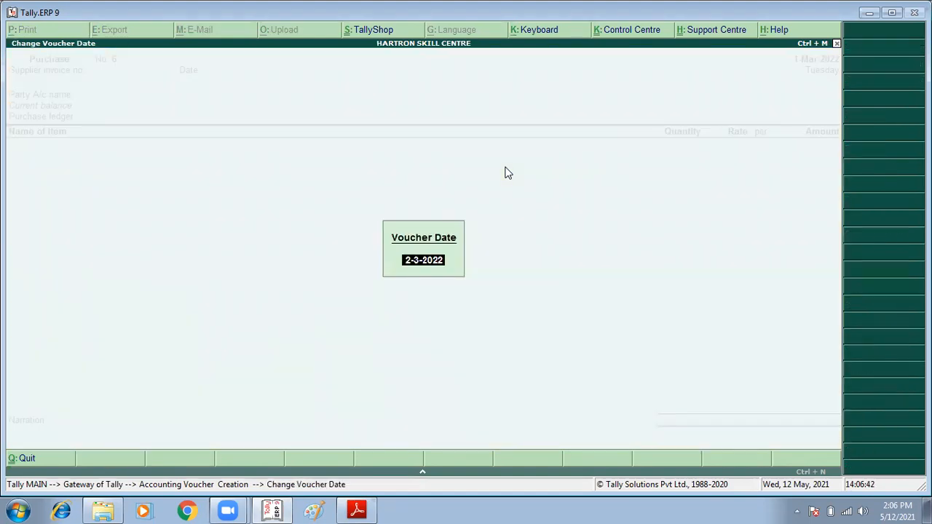
text(1-5)
key(Return)
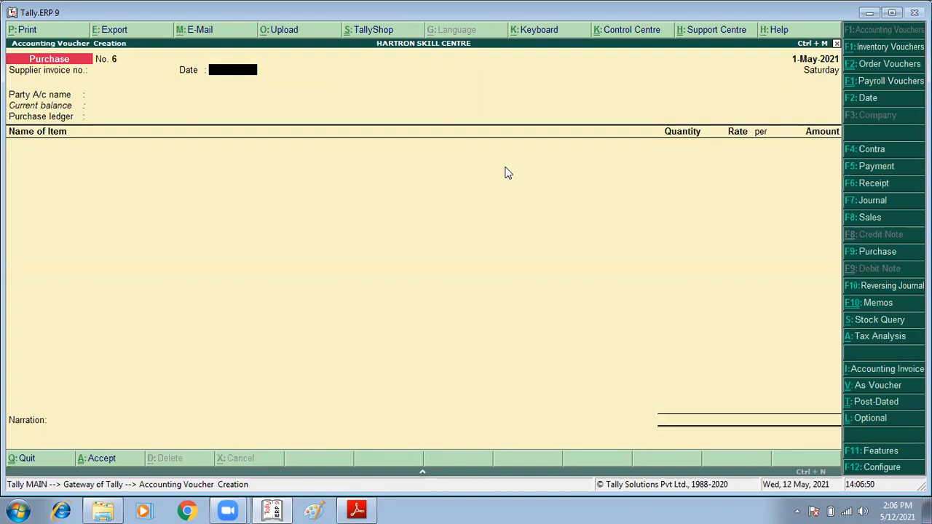
Step: Create the exercise's supplier as a party ledger under Sundry Creditors, accept the default party details, and choose the PURCHASE ledger for the voucher
key(Return)
key(alt+Tab)
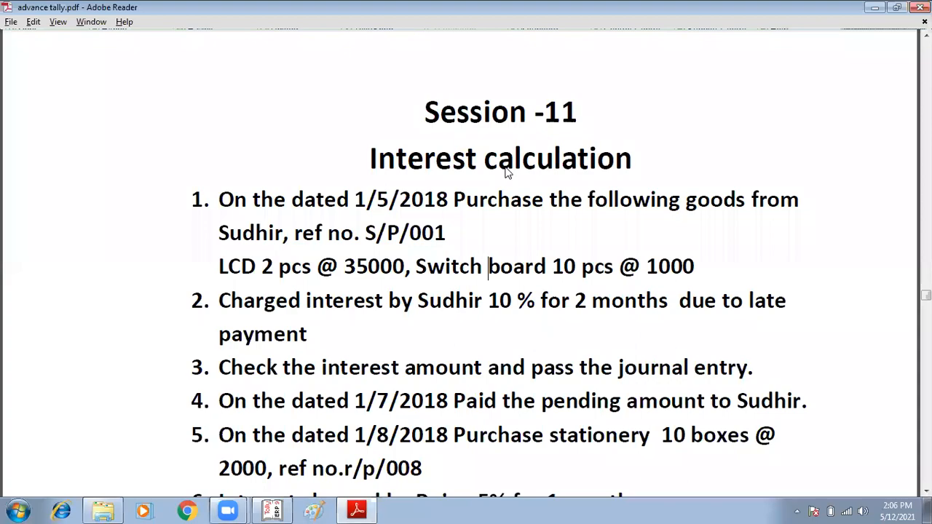
key(alt+Tab)
text(S)
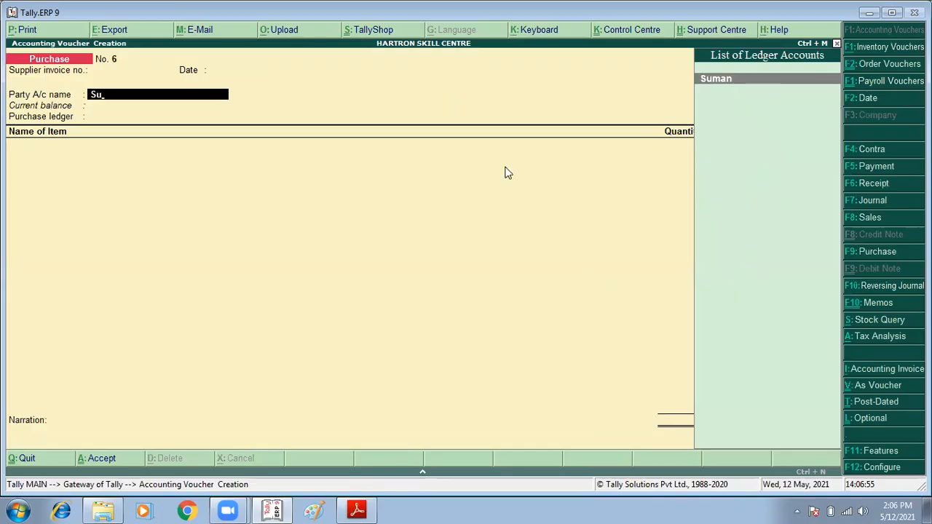
key(alt+c)
text(udhir)
key(Return)
key(Return)
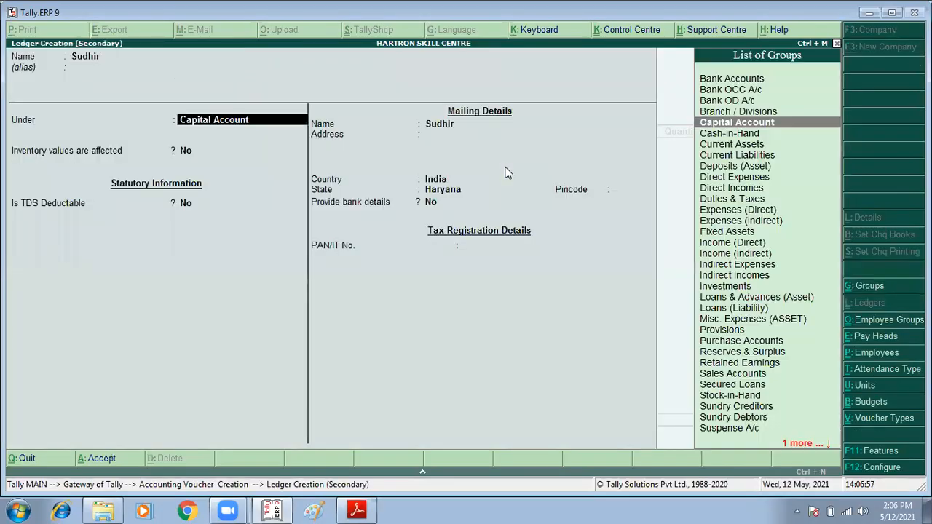
text(Sundry Creditors)
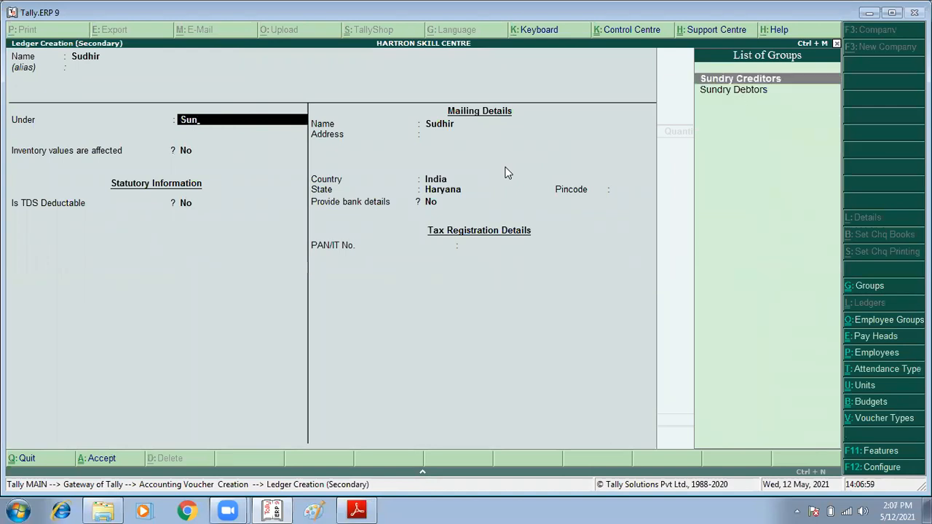
key(Return)
key(ctrl+a)
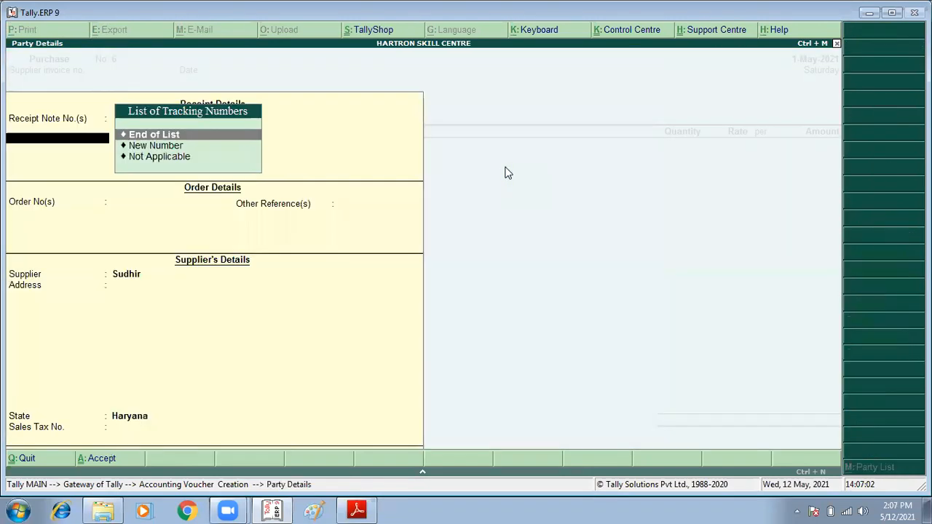
key(ctrl+a)
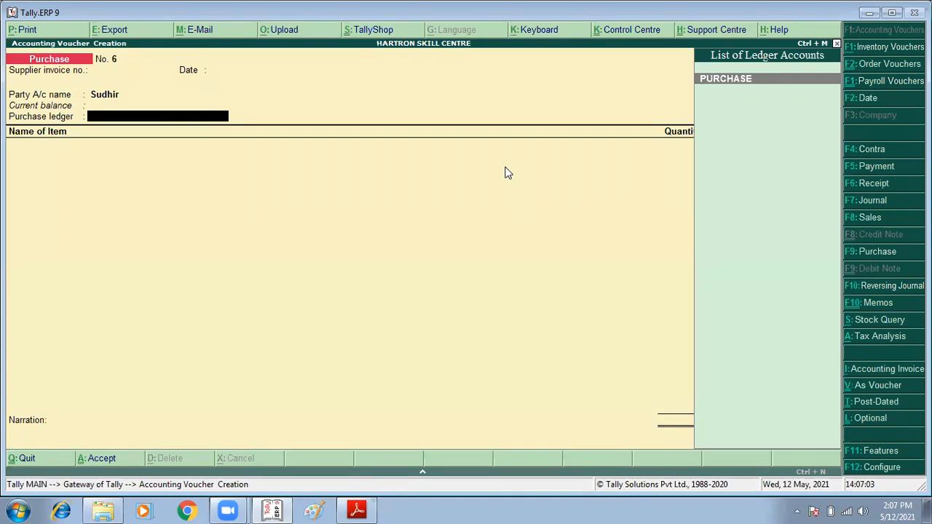
key(Return)
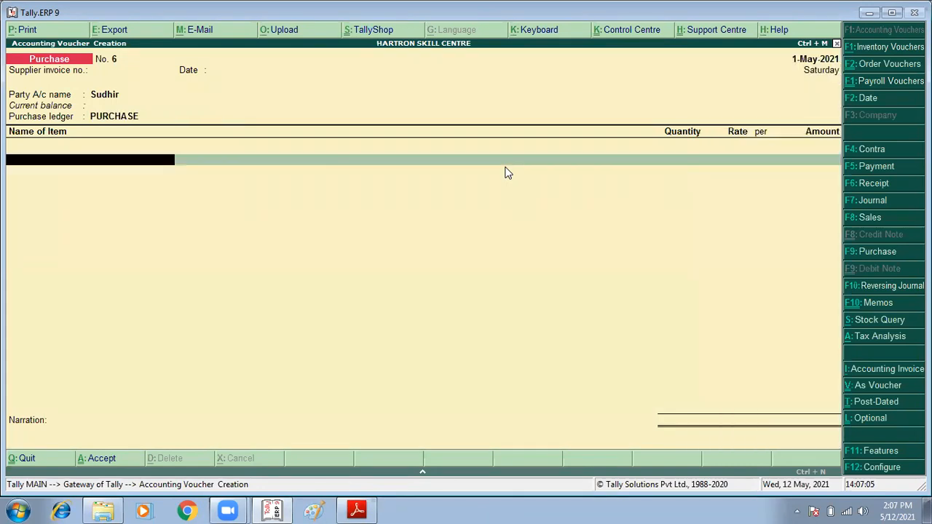
Step: Create a stock item named Lcd with pcs as its unit for the voucher's first item line
key(alt+Tab)
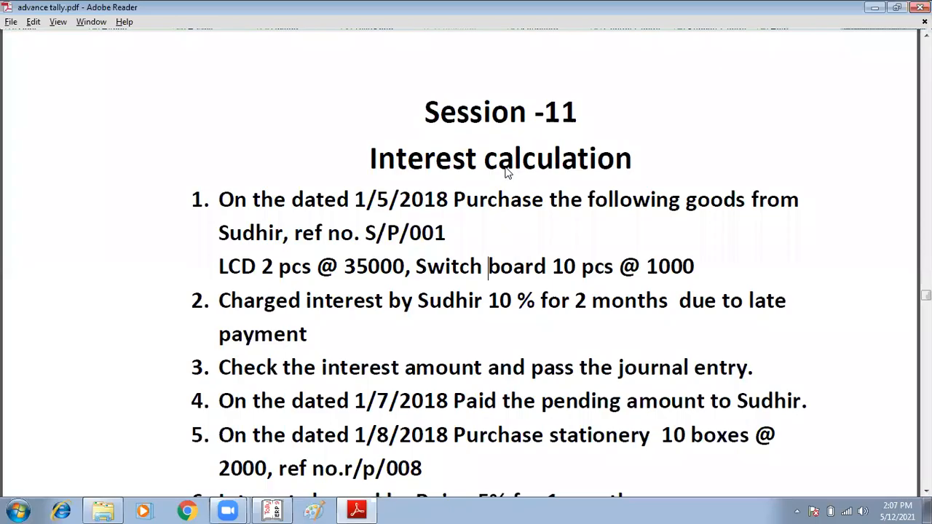
key(alt+Tab)
text(L)
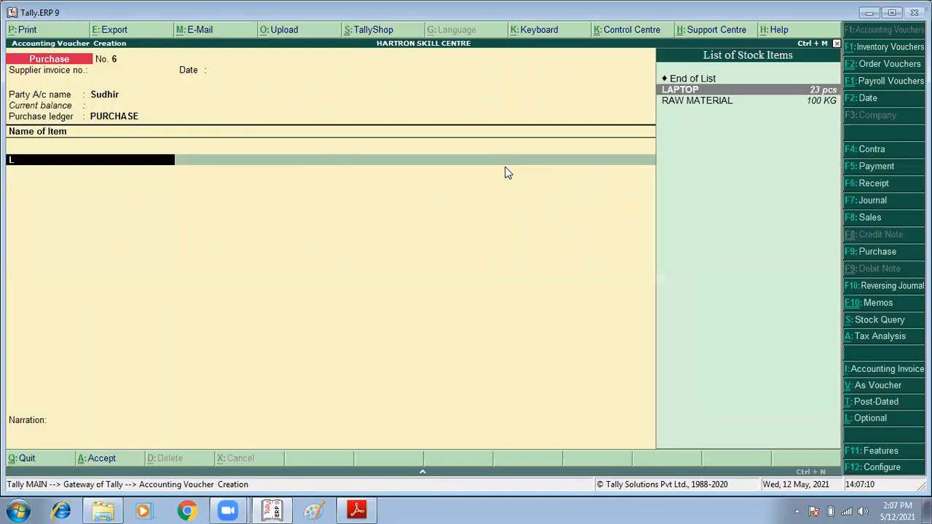
text(cd)
key(alt+c)
key(Return)
key(Return)
key(Return)
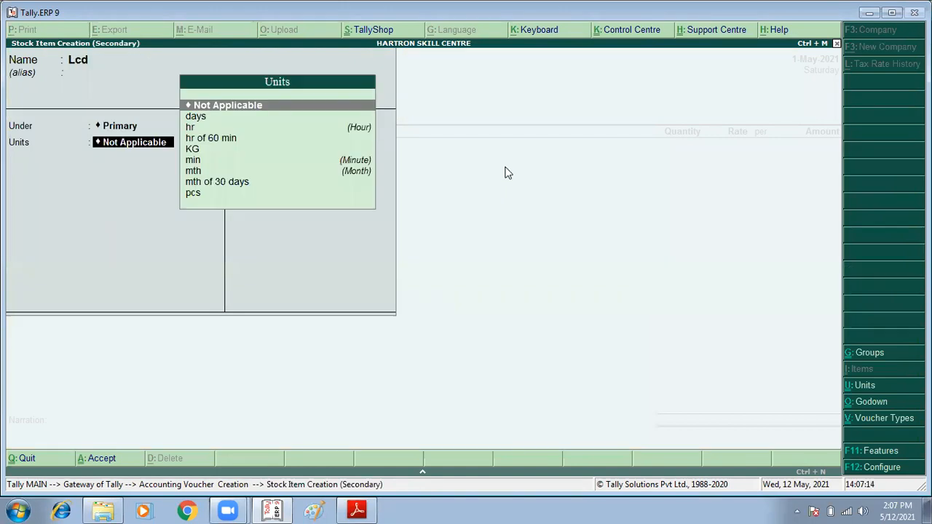
text(p)
key(Return)
key(ctrl+a)
Step: Allocate 2 pcs of Lcd at a rate of 35000 to Main Location, without tracking or order numbers
key(Return)
key(Return)
key(Return)
key(alt+Tab)
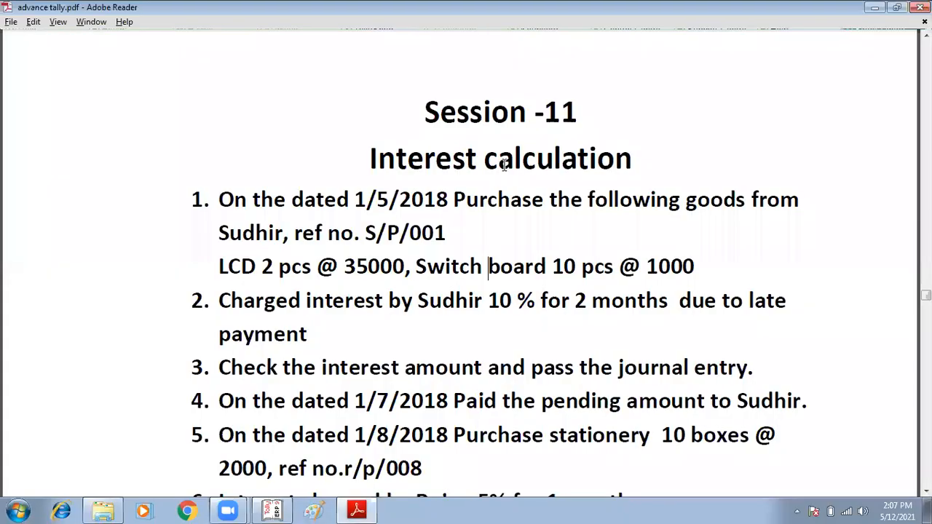
key(alt+Tab)
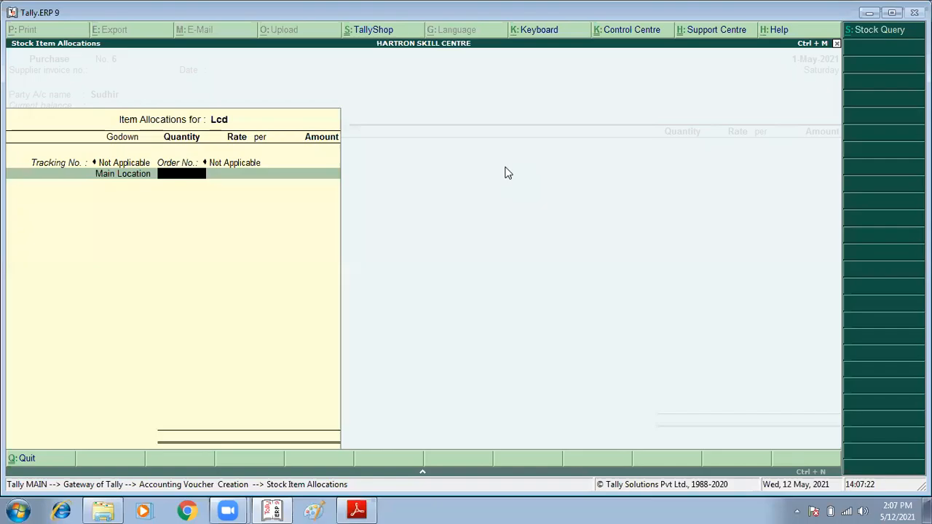
text(2)
key(Return)
text(35)
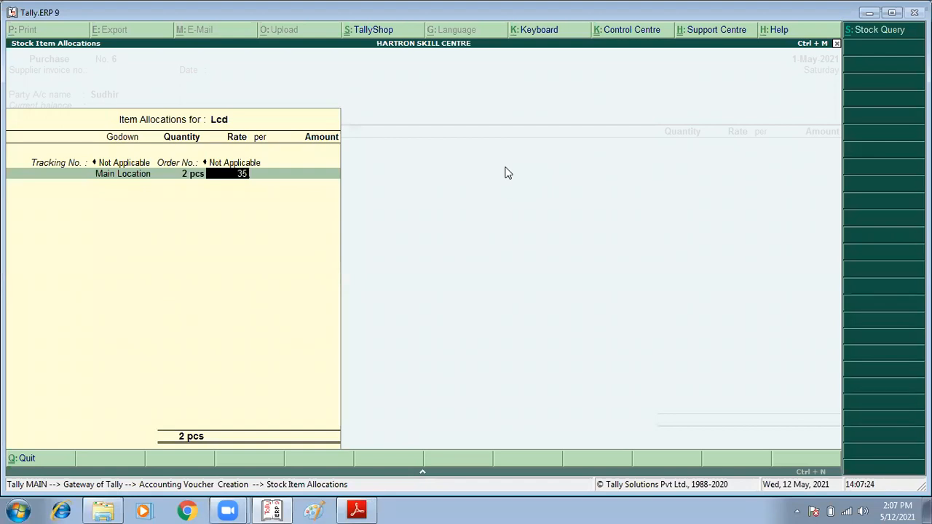
text(000)
key(Return)
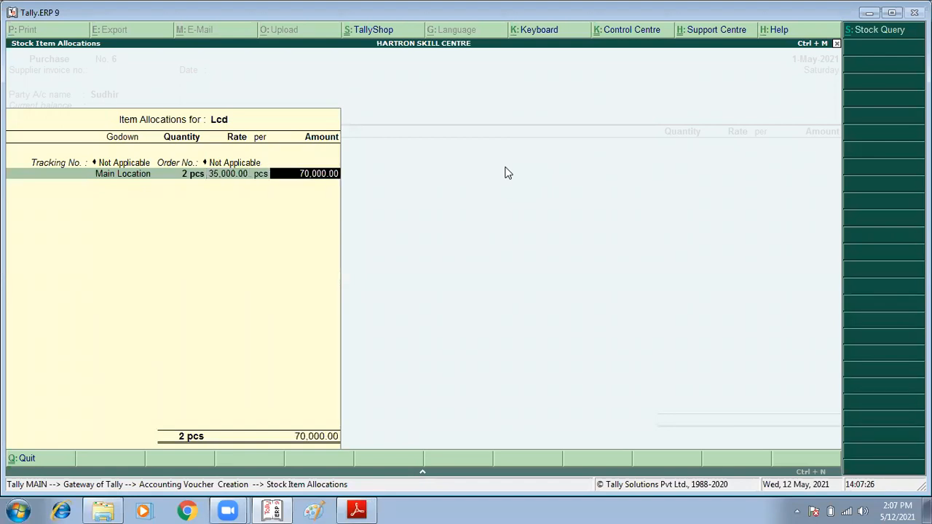
key(Return)
key(Return)
Step: Create a stock item named Switch Board with pcs as its unit for the voucher's second item line
key(alt+Tab)
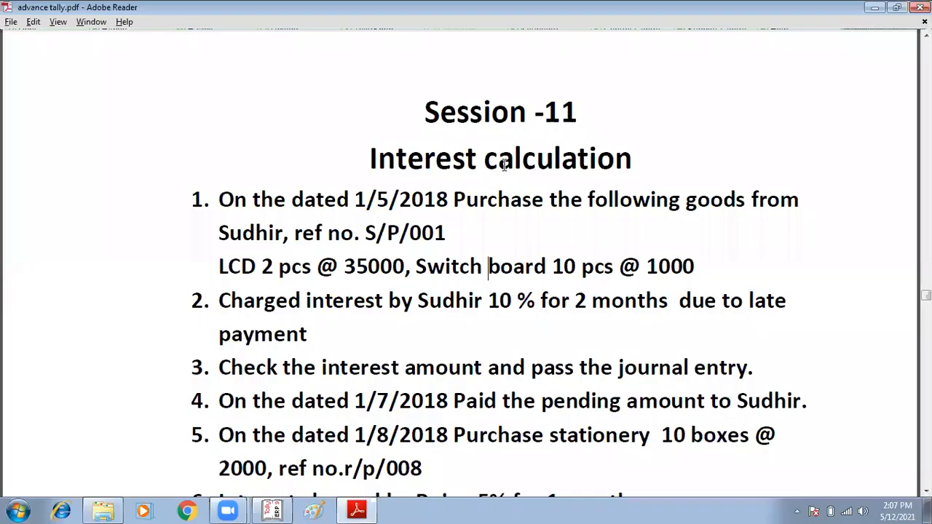
key(alt+Tab)
text(s)
key(alt+c)
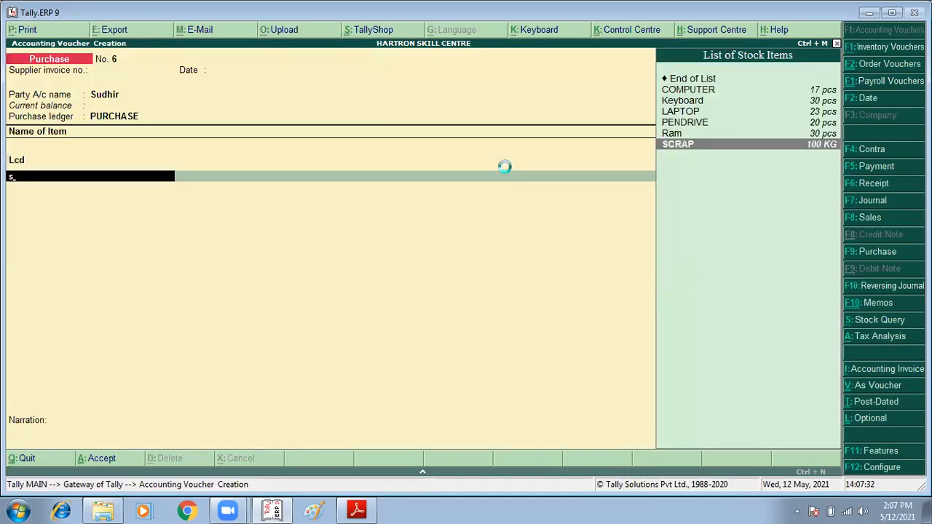
text(Swirch)
key(BackSpace)
key(BackSpace)
key(BackSpace)
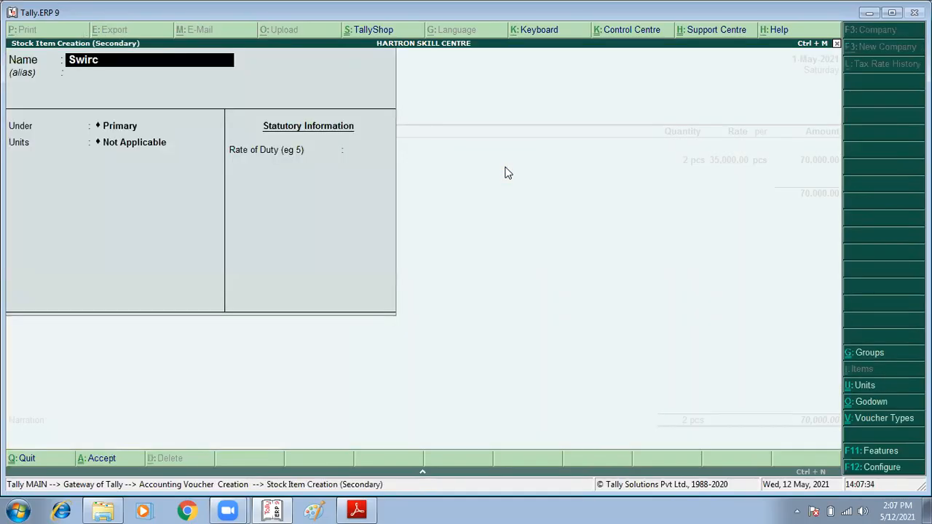
text(tch Bpoard)
key(BackSpace)
key(BackSpace)
key(BackSpace)
key(BackSpace)
key(BackSpace)
key(BackSpace)
text(board)
key(Return)
key(Return)
key(Return)
text(pcs)
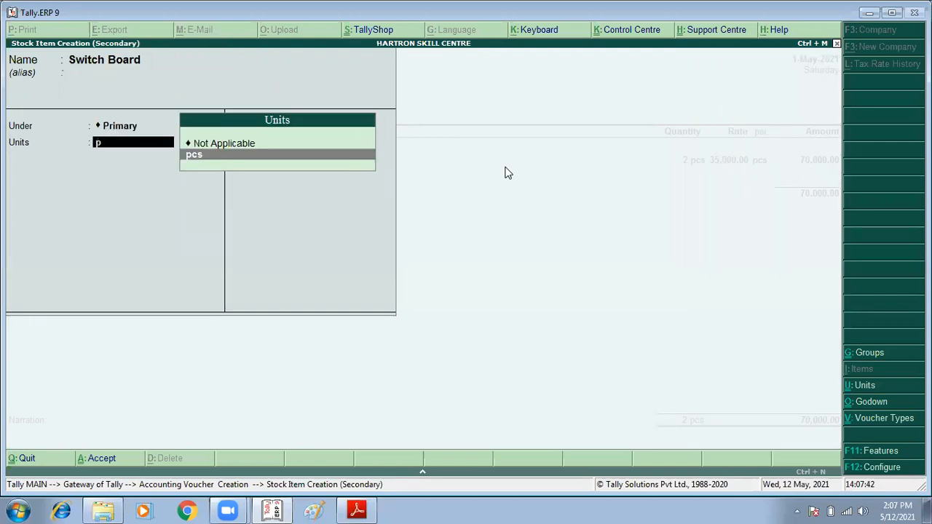
key(Return)
key(ctrl+a)
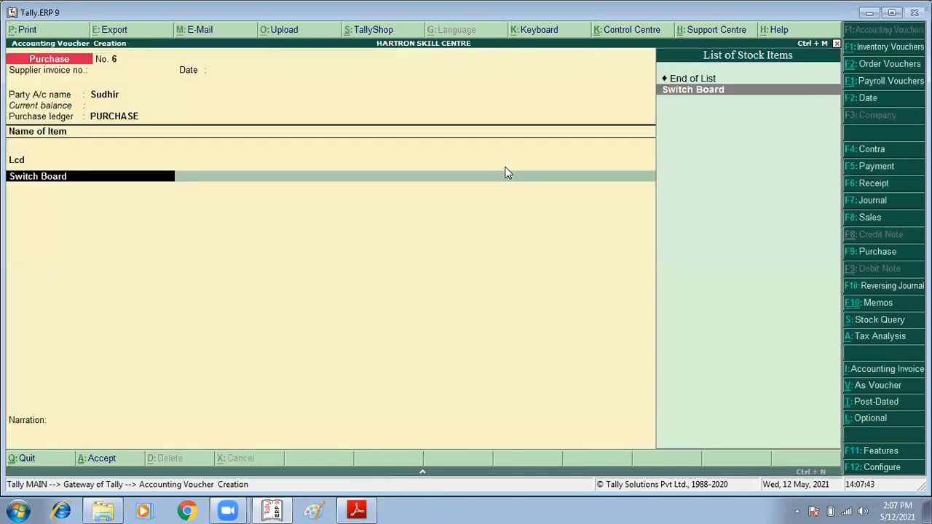
Step: Allocate 10 pcs of Switch Board at a rate of 1000 to Main Location, without tracking or order numbers
key(Return)
key(Return)
key(Return)
key(alt+Tab)
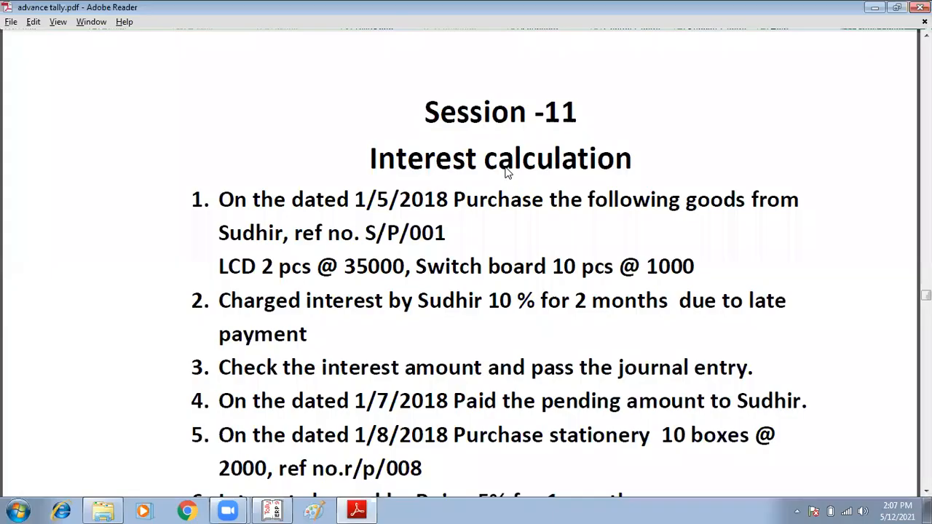
key(alt+Tab)
text(10)
key(Return)
text(1000)
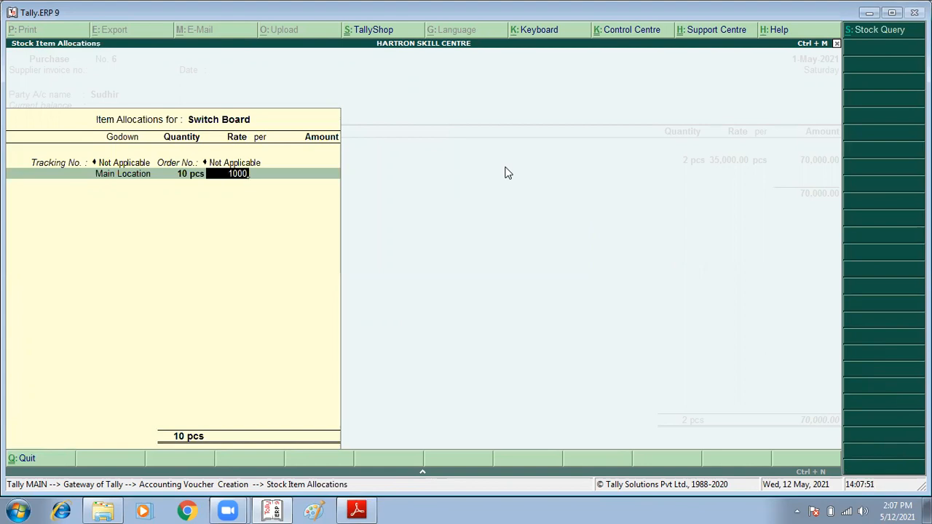
key(Return)
key(Return)
key(Return)
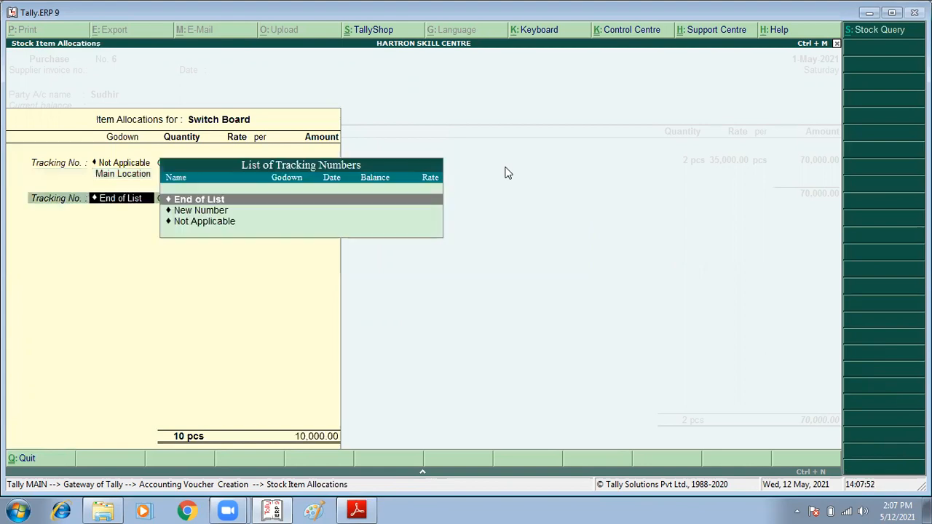
key(Return)
key(Return)
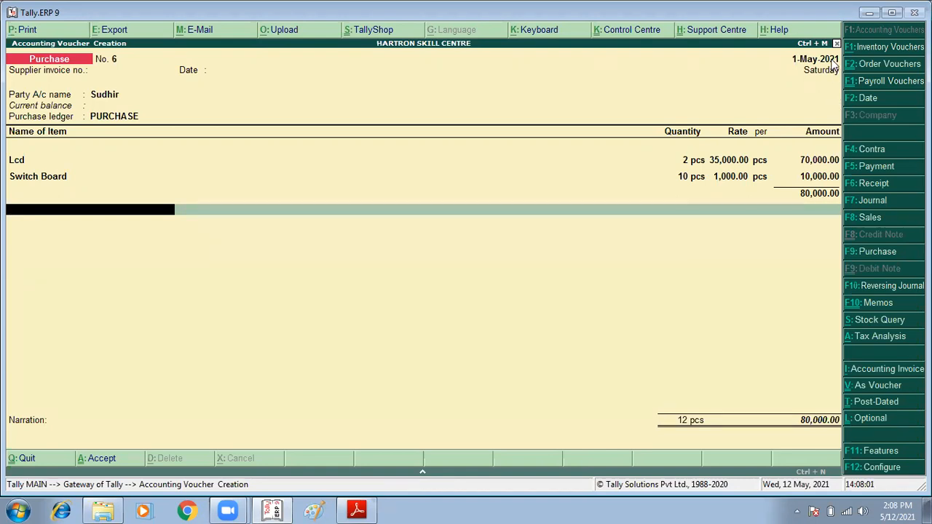
Step: Accept the purchase voucher and open a new Stock Journal voucher
key(ctrl+a)
key(alt+F7)
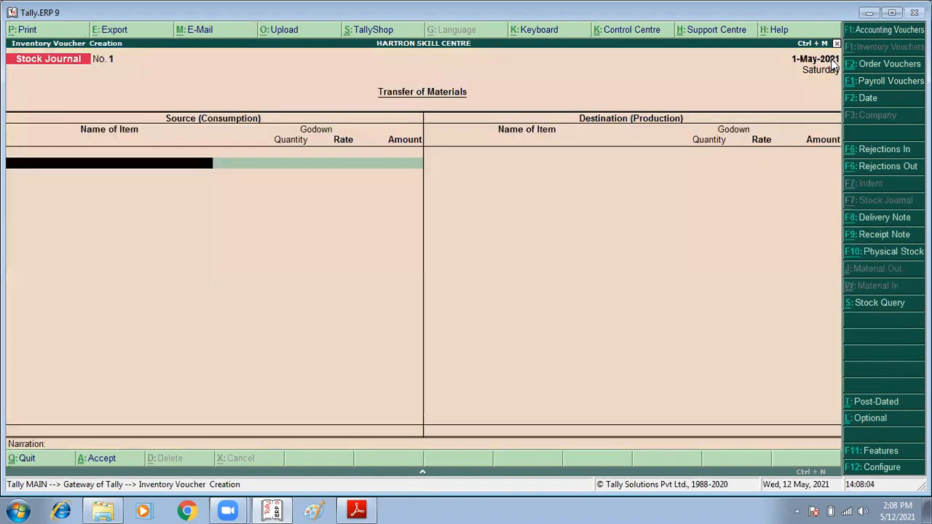
Step: Switch to the exercise PDF, paste a screenshot of it into Paint, save the image as 2, and close Paint
key(alt+Tab)
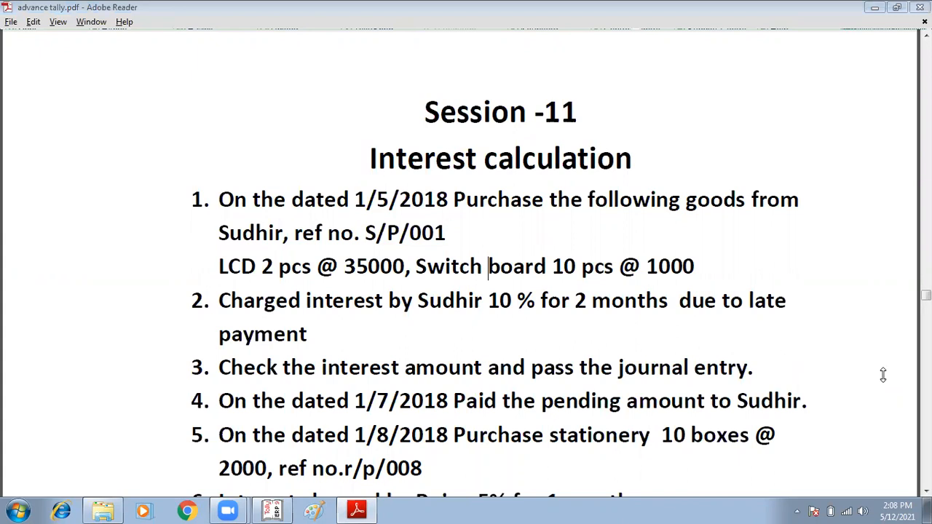
click(313, 510)
key(ctrl+v)
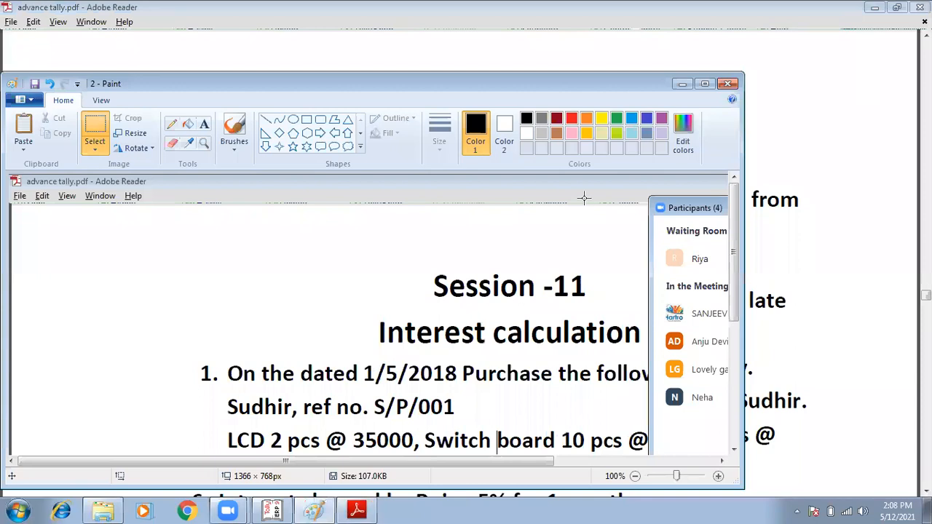
click(727, 83)
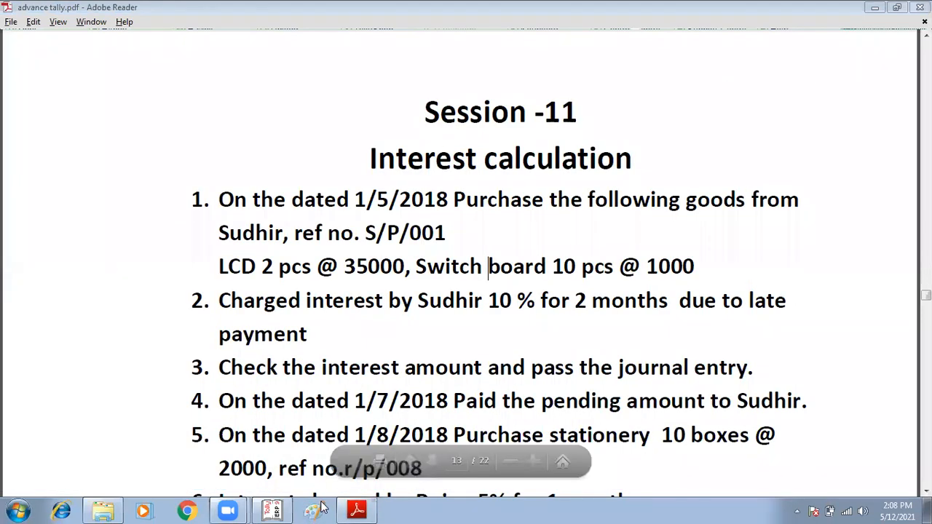
Step: Switch back to Tally, paste a screenshot of the Stock Journal screen into Paint, save the image as 3, and close Paint
click(290, 508)
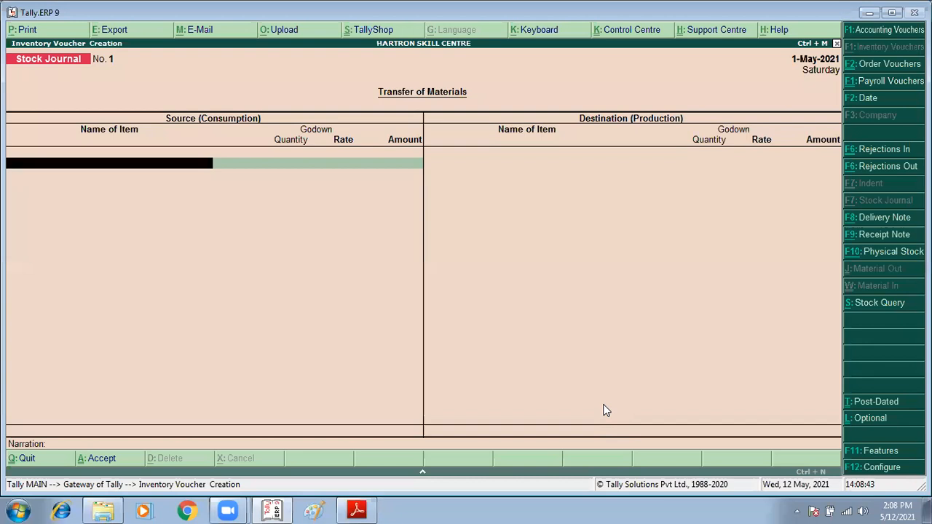
mouse_move(229, 509)
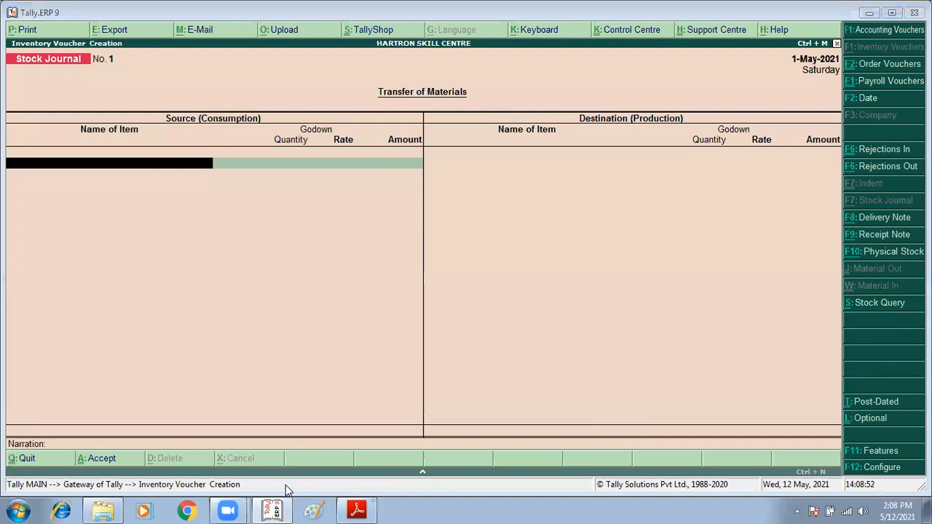
click(315, 511)
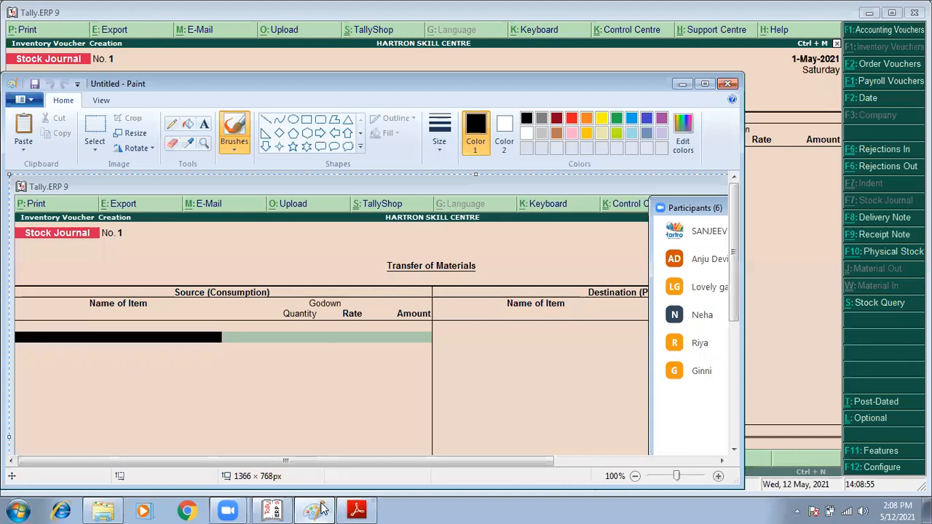
key(ctrl+v)
key(ctrl+s)
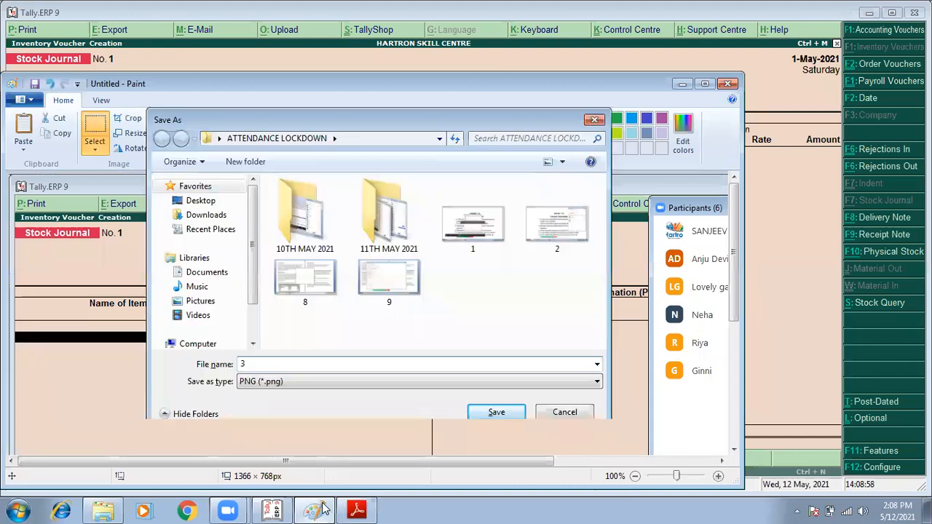
key(Return)
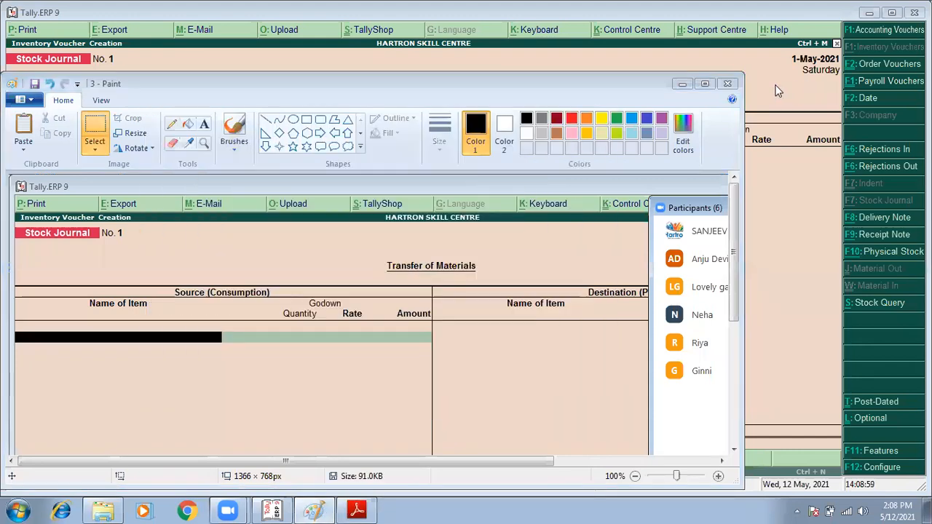
click(728, 83)
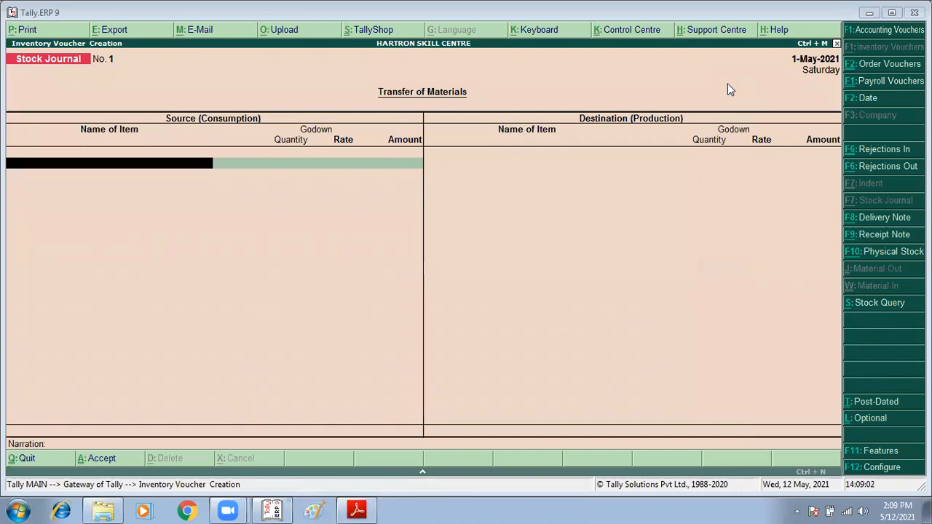
Step: Activate interest calculation in the company's Accounting Features, leaving advanced parameters off, and accept the settings
key(F11)
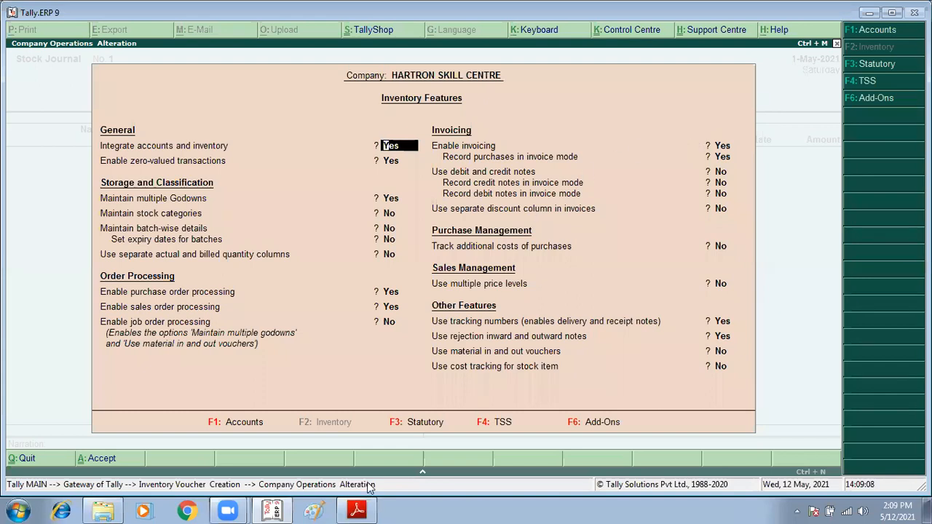
key(F1)
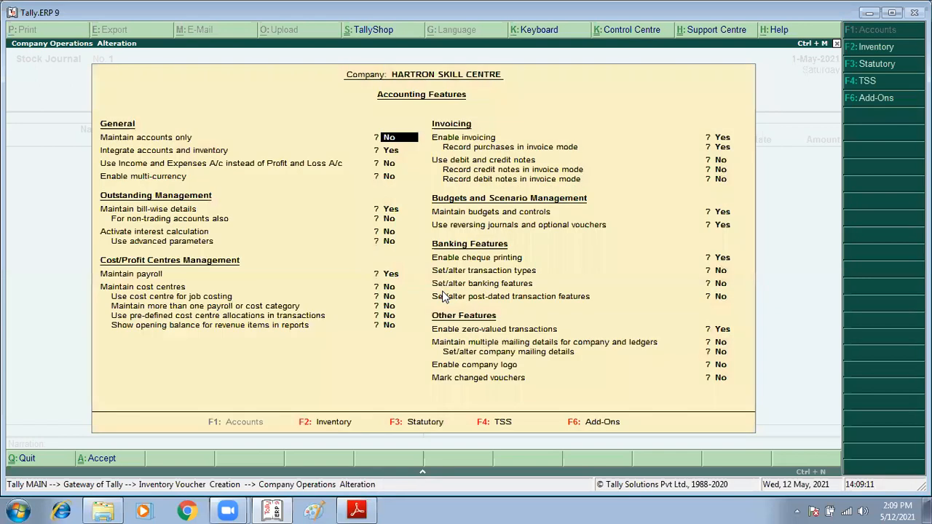
key(Return)
key(Return)
key(Return)
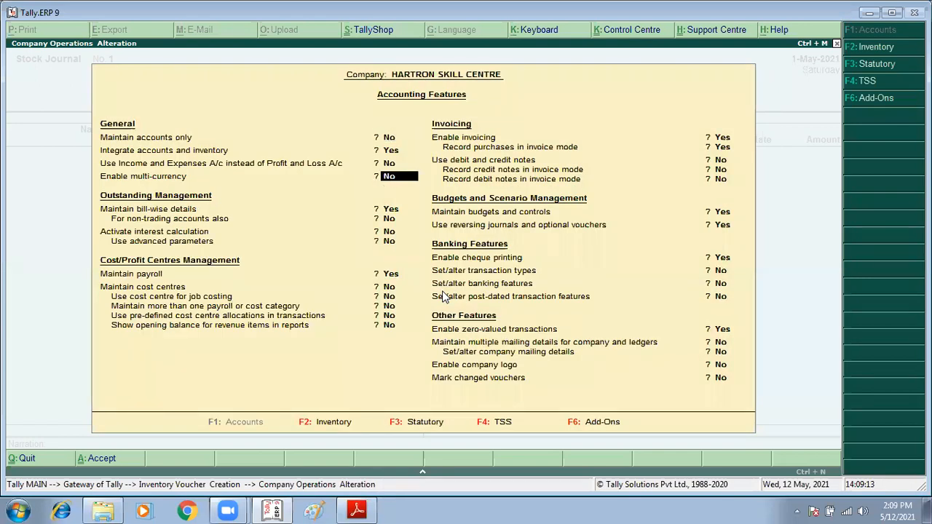
key(Return)
key(Return)
key(Return)
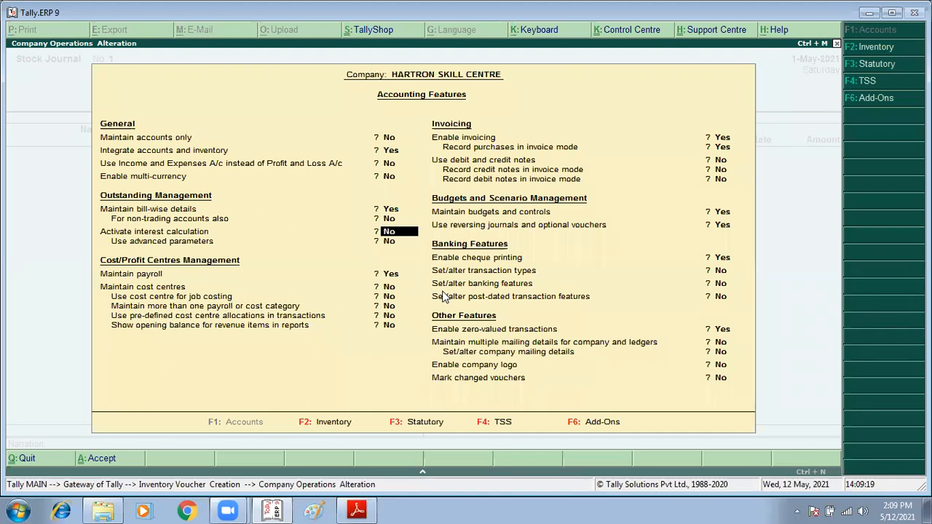
key(y)
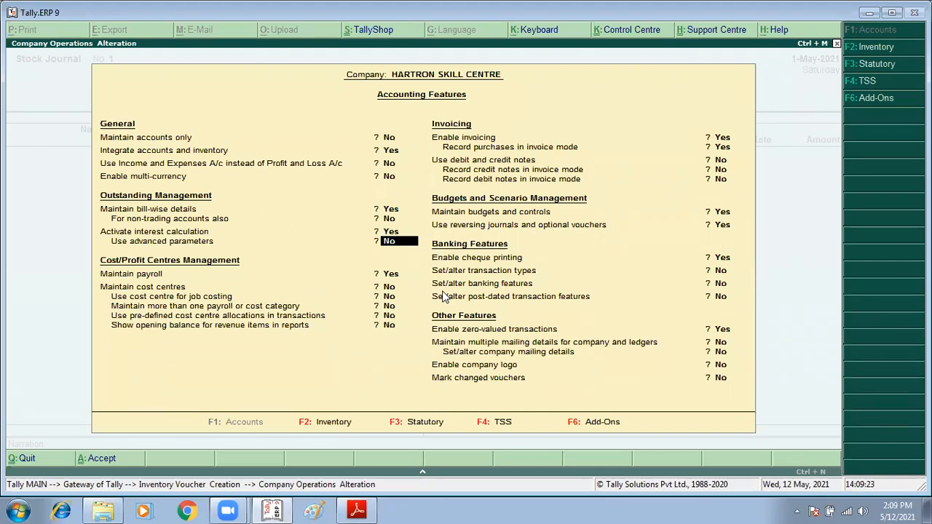
key(Up)
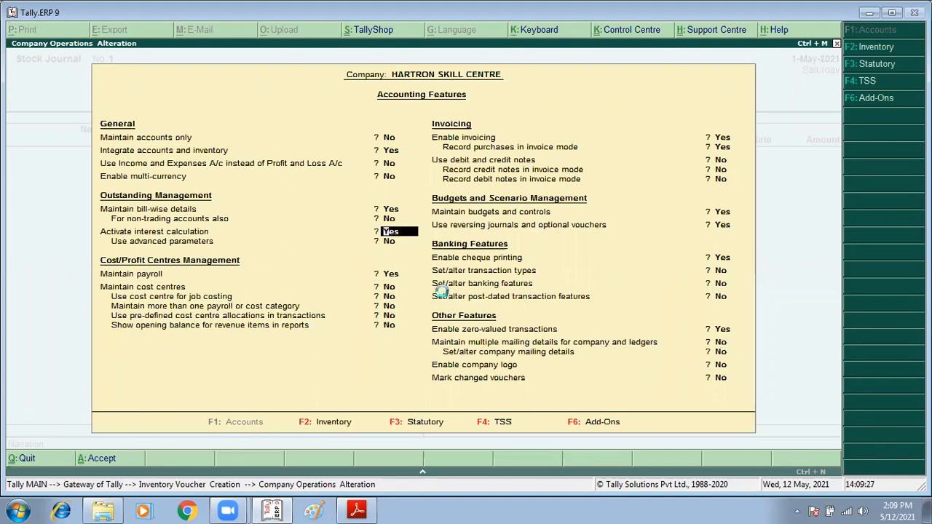
key(ctrl+a)
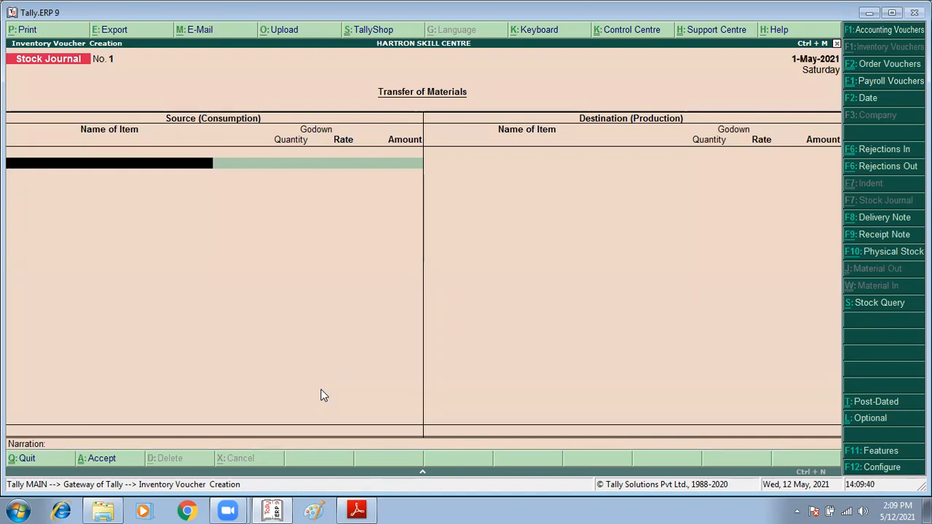
Step: Leave the Stock Journal voucher and open the supplier's ledger for alteration
key(Escape)
key(Return)
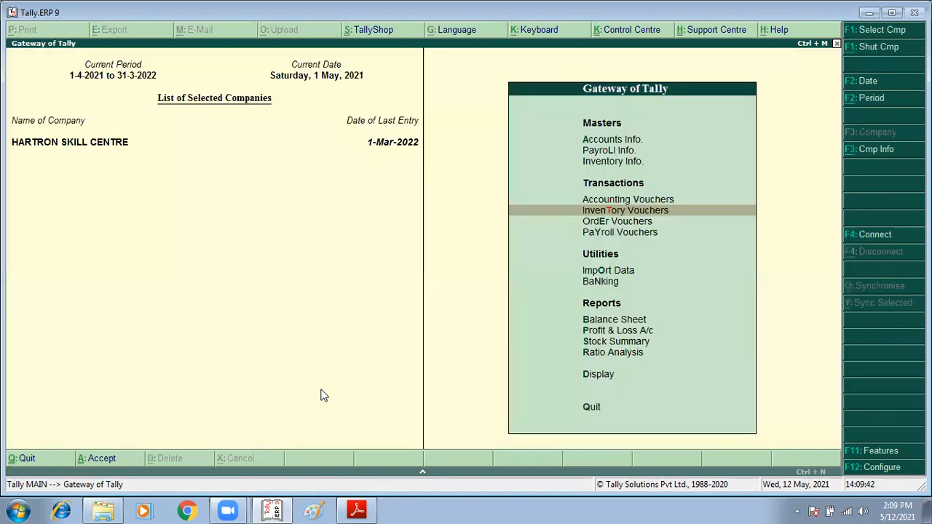
key(Up)
key(Up)
key(Up)
key(Up)
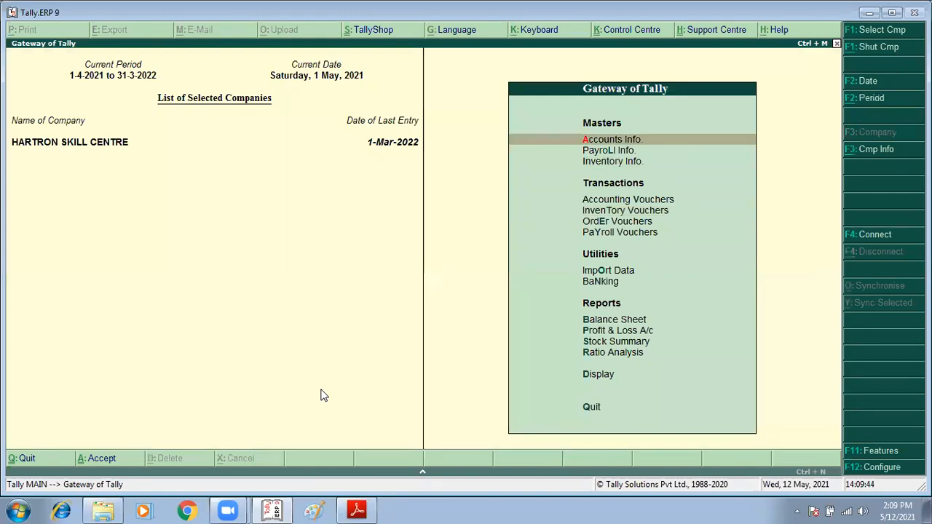
key(Return)
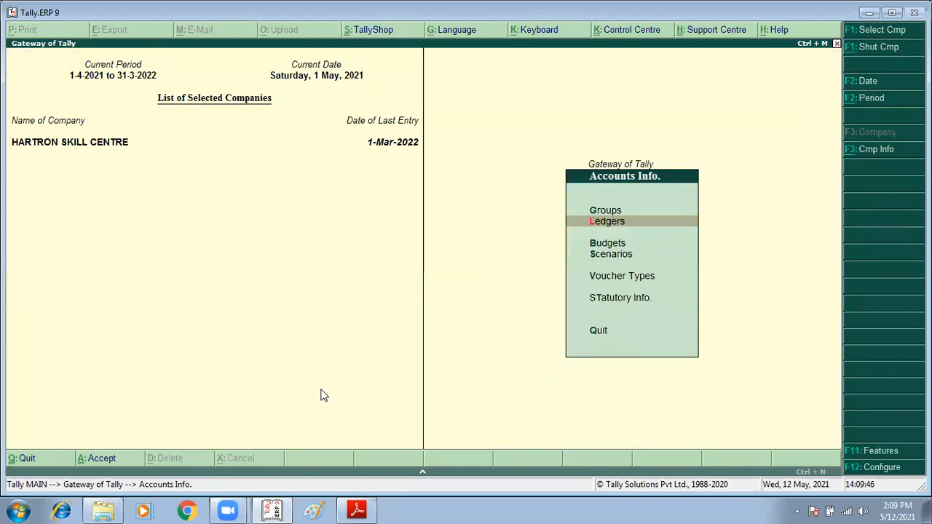
key(Return)
key(Down)
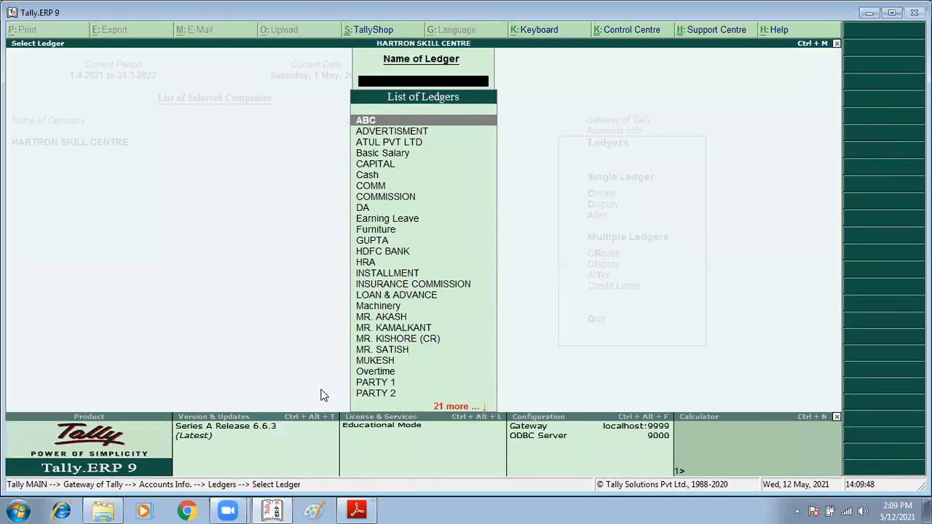
text(Su)
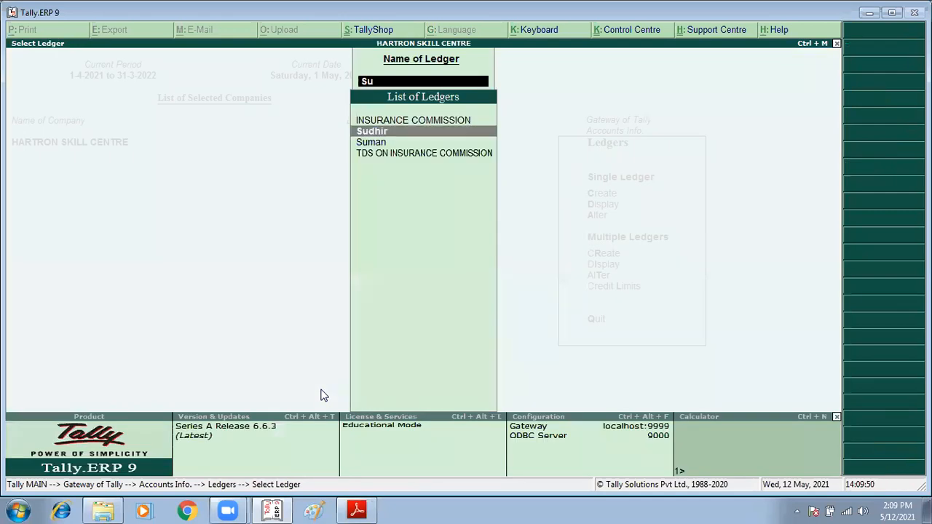
key(Return)
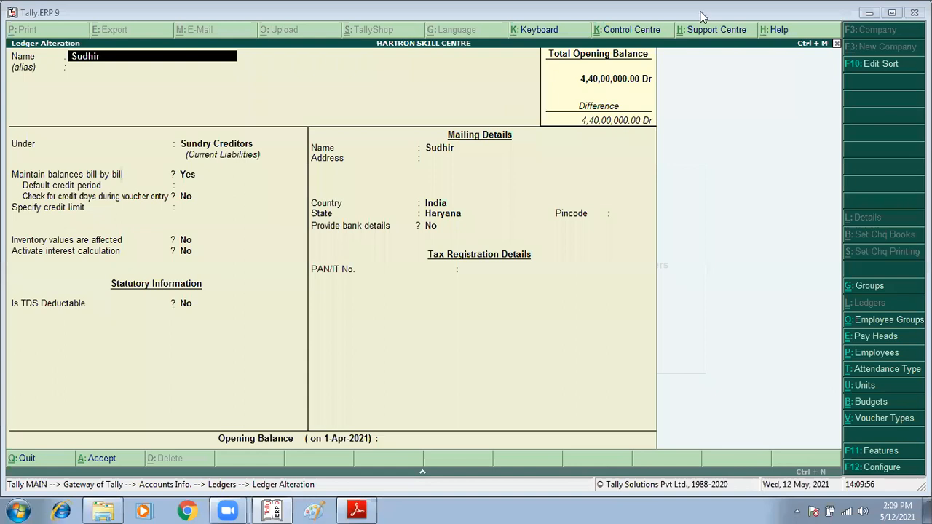
Step: Paste a screenshot of the ledger alteration screen into Paint, save the image over the existing file 3, and return to Tally
click(315, 510)
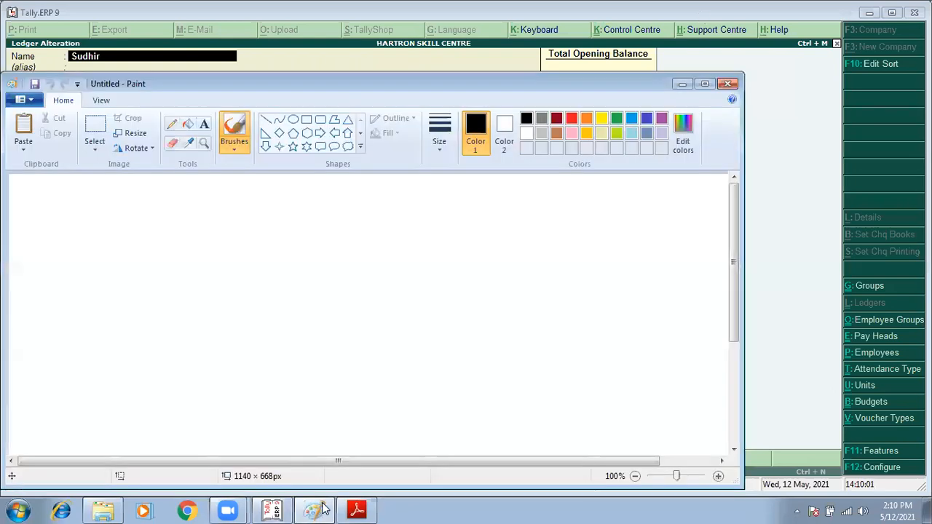
key(ctrl+v)
key(ctrl+s)
text(3)
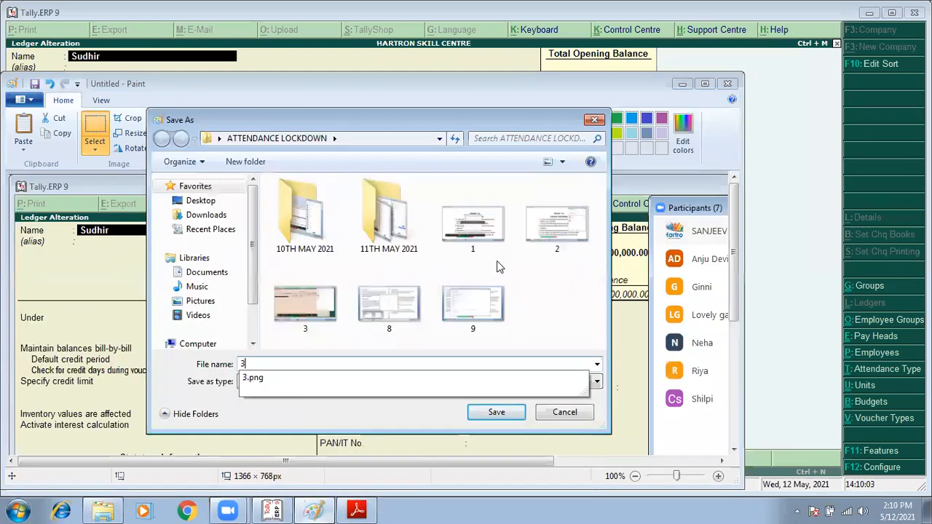
key(Return)
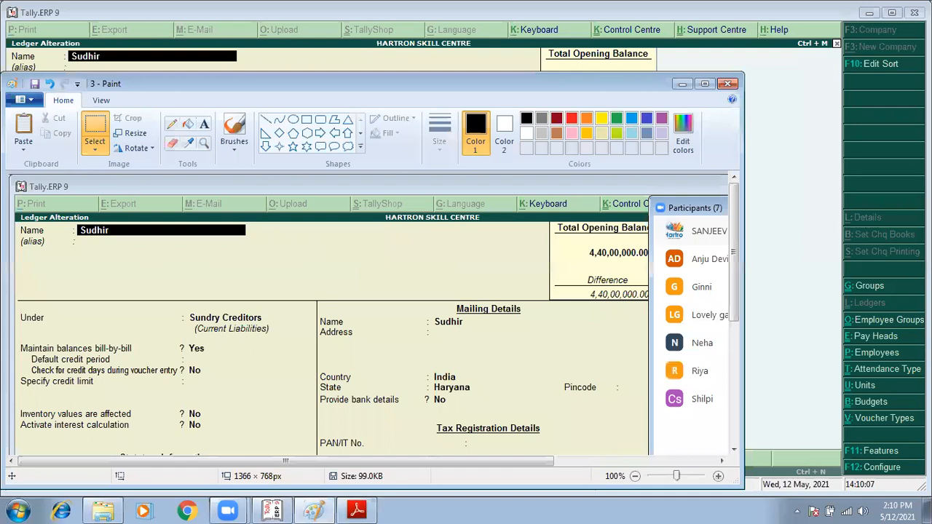
key(alt+Tab)
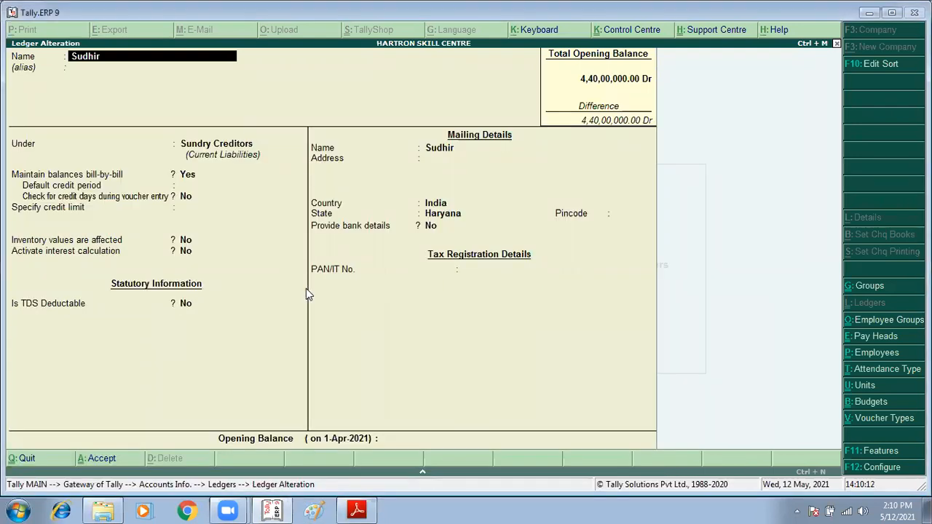
Step: Activate interest calculation in the supplier's ledger, keeping it under Sundry Creditors with bill-by-bill balances
key(Return)
key(Return)
key(Escape)
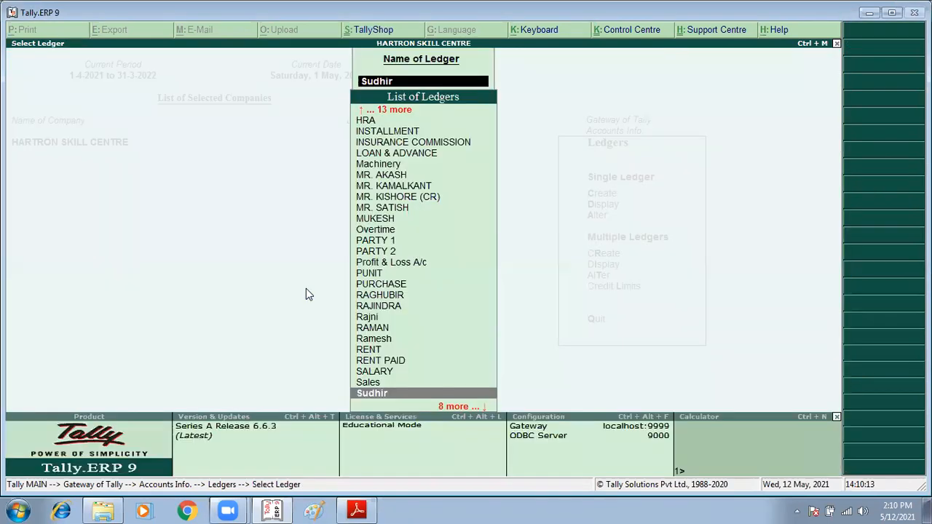
key(Return)
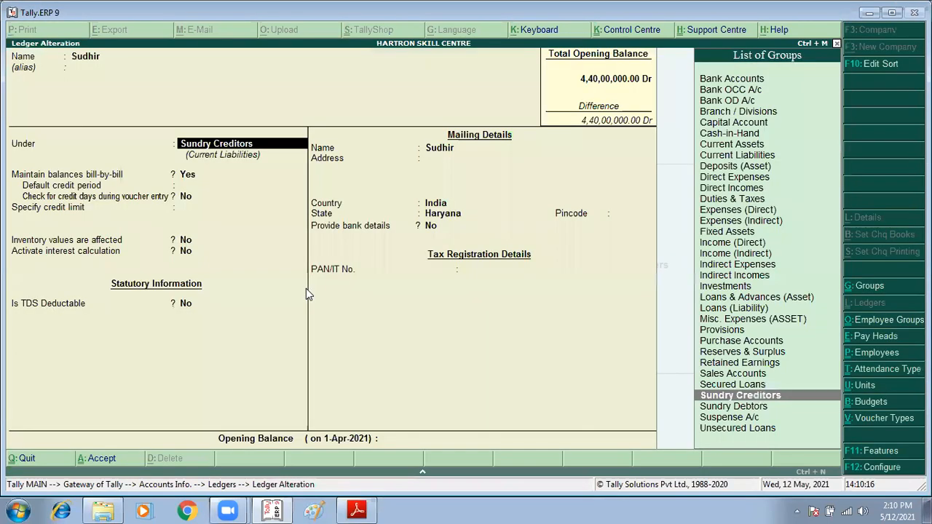
key(Return)
key(Return)
key(Return)
key(Return)
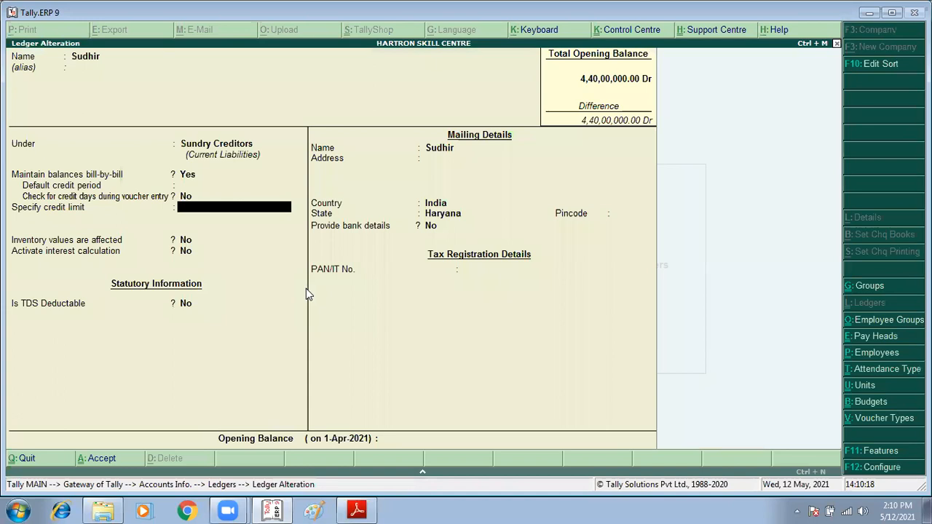
key(Return)
key(Return)
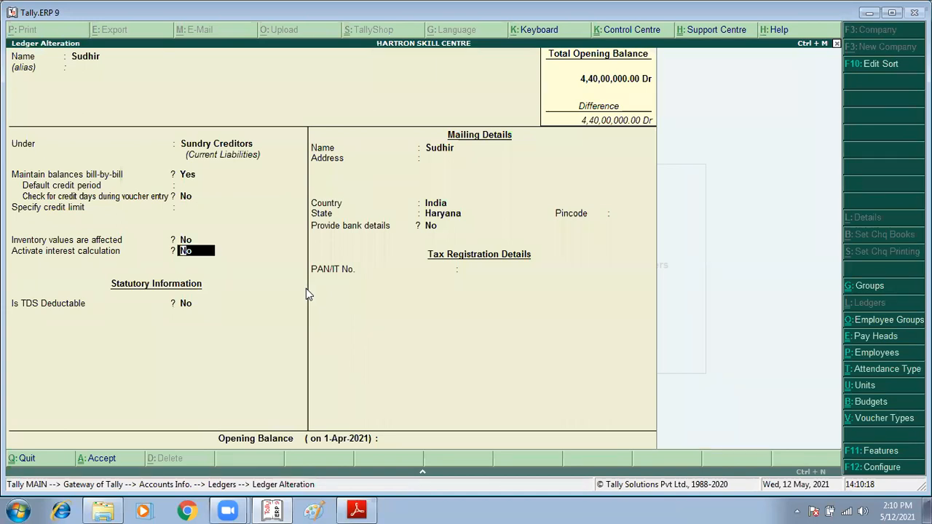
text(y)
key(Return)
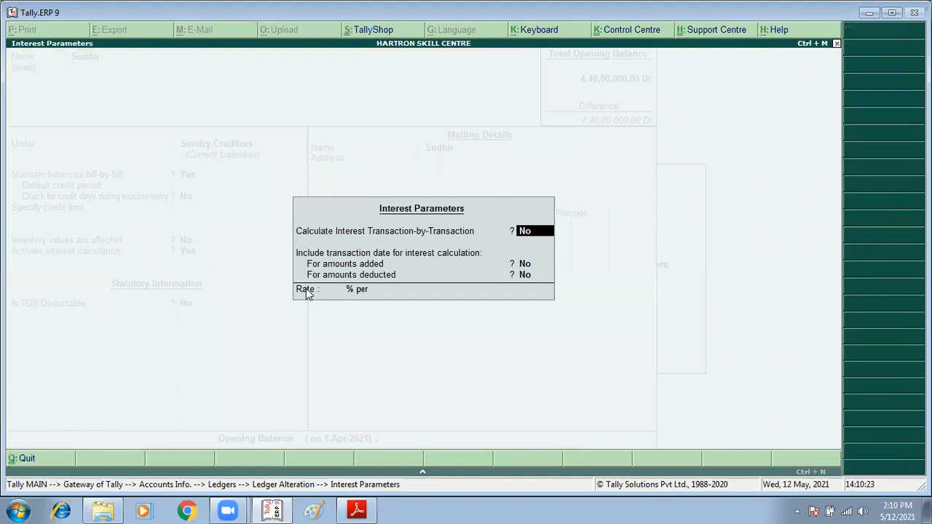
Step: Set the supplier's interest rate to 10% as given in the exercise PDF, leaving transaction-by-transaction calculation at No
key(Return)
key(Return)
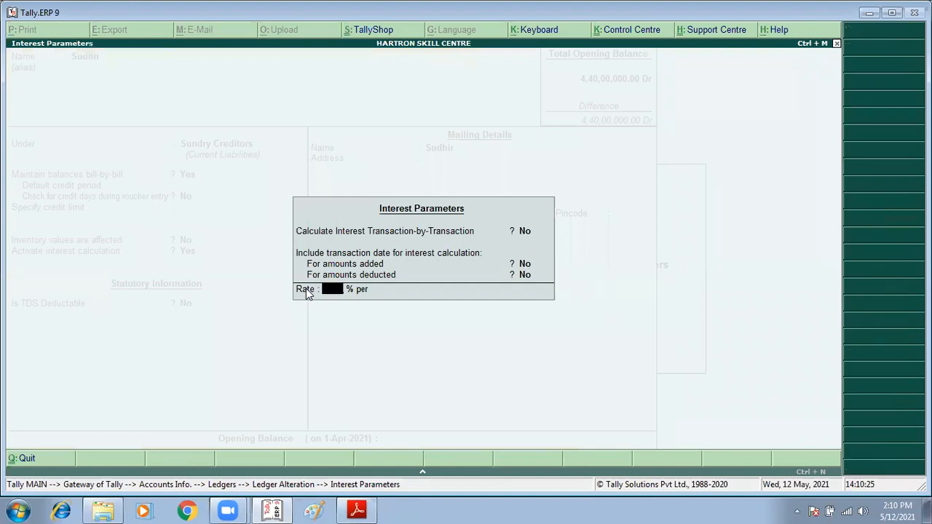
key(alt+Tab)
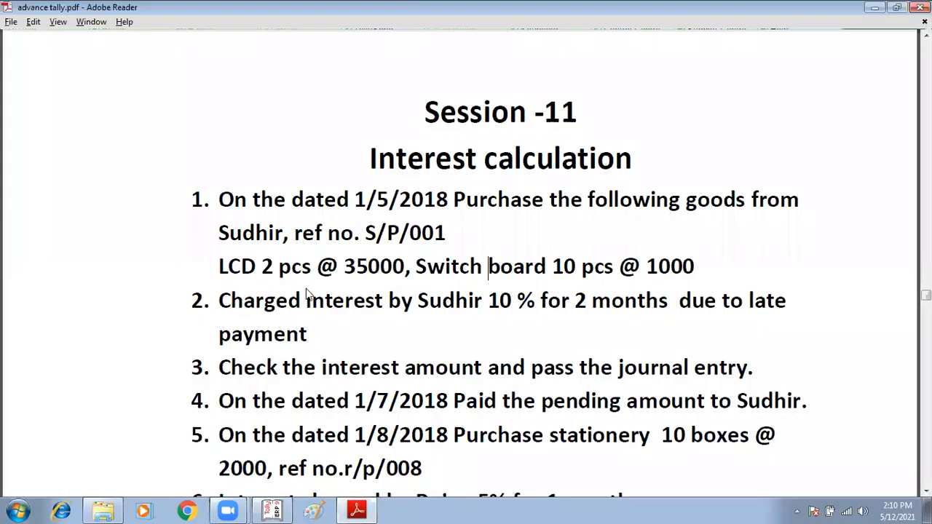
key(alt+Tab)
text(1)
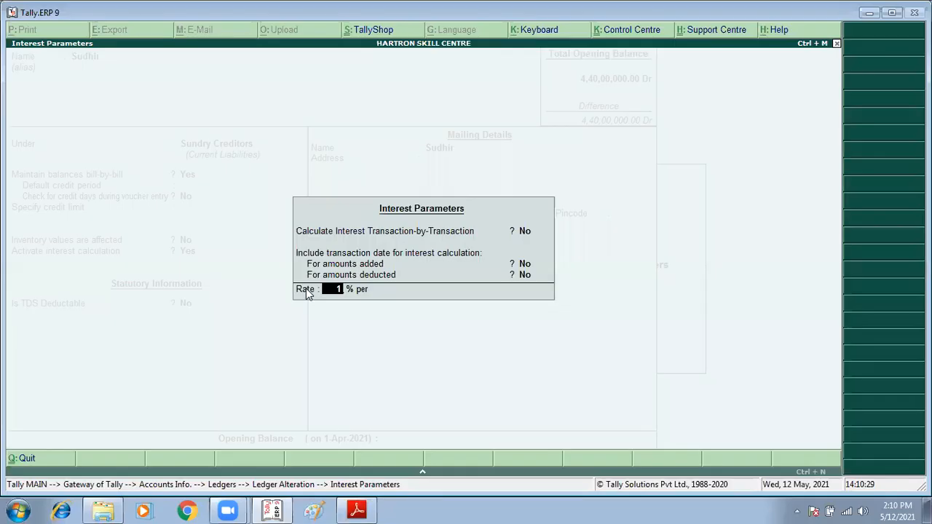
text(0)
key(Return)
Step: Choose 30-Day Month as the interest style, save the supplier's ledger, and return to Accounts Info
key(Down)
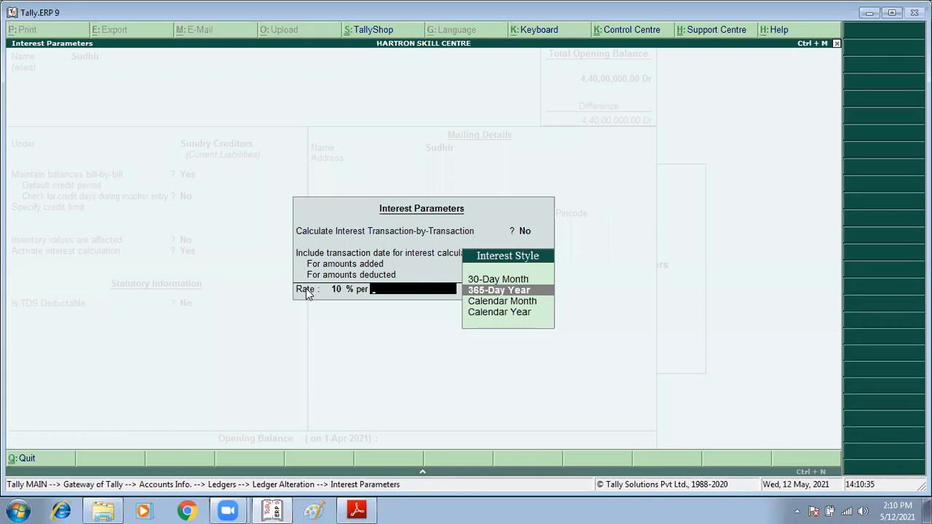
key(Up)
key(Up)
key(Up)
key(Up)
key(Return)
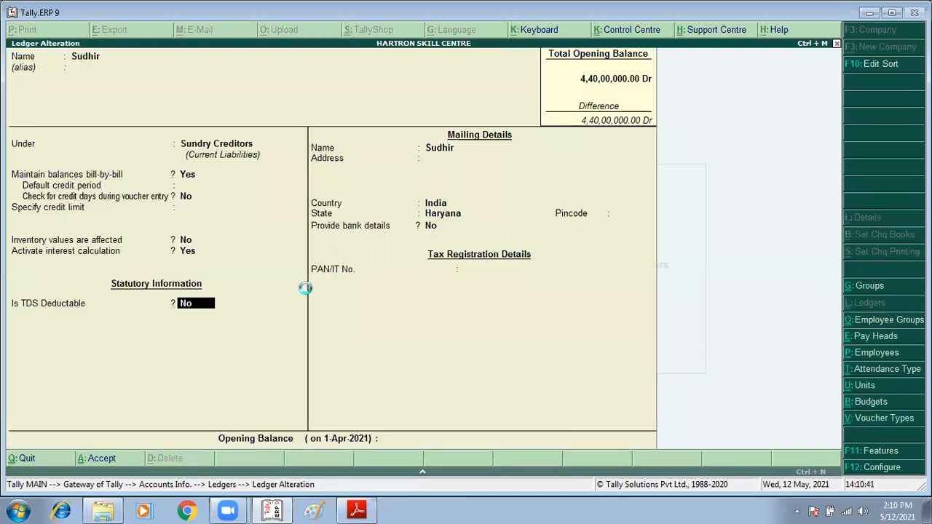
key(ctrl+a)
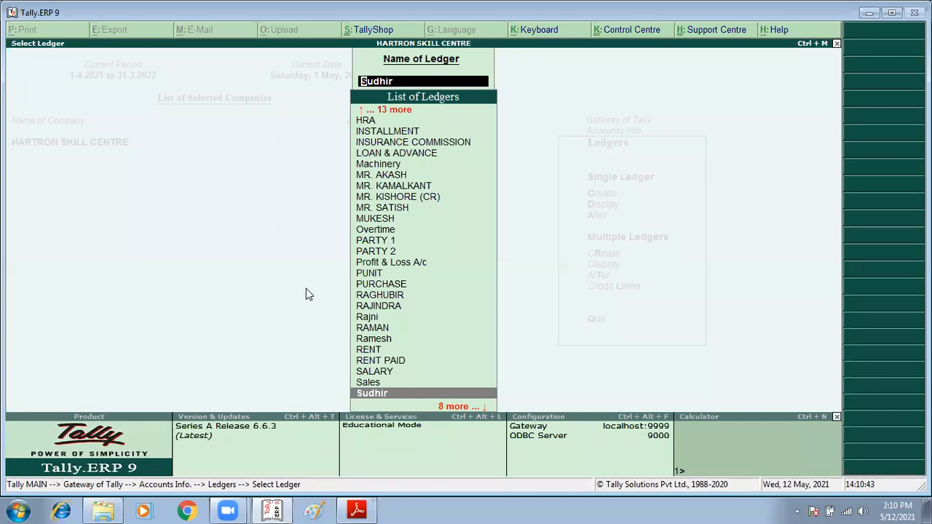
key(Escape)
key(Escape)
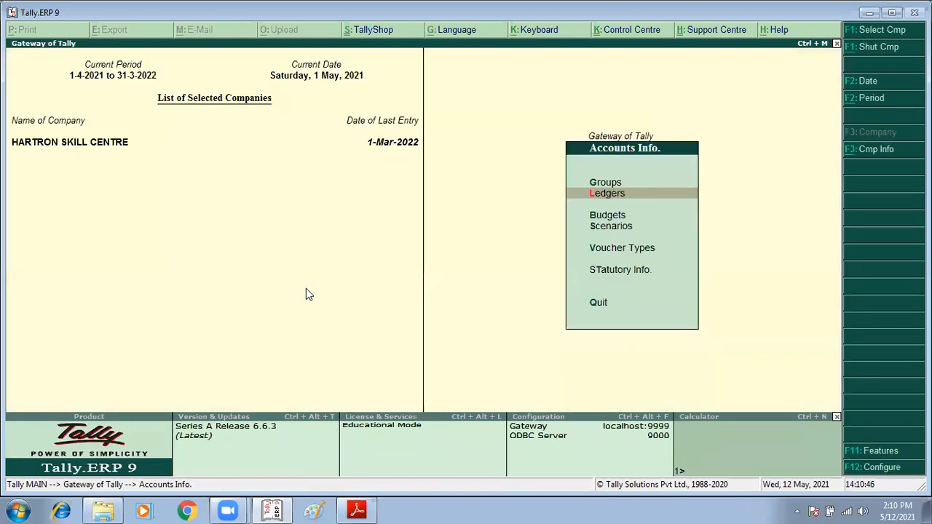
Step: Check the number of months for the supplier's interest charge in the exercise PDF, and return to Tally's main menu
key(Escape)
key(alt+Tab)
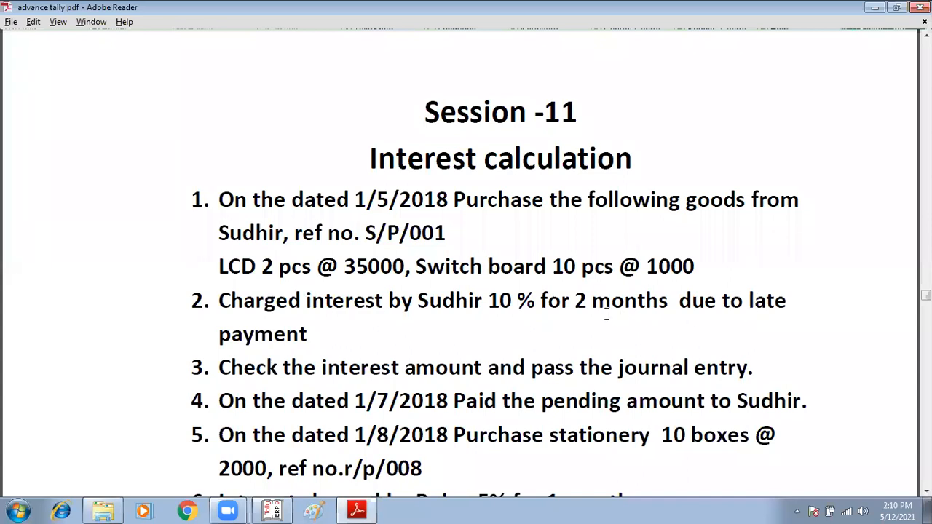
drag(575, 302, 621, 304)
key(alt+Tab)
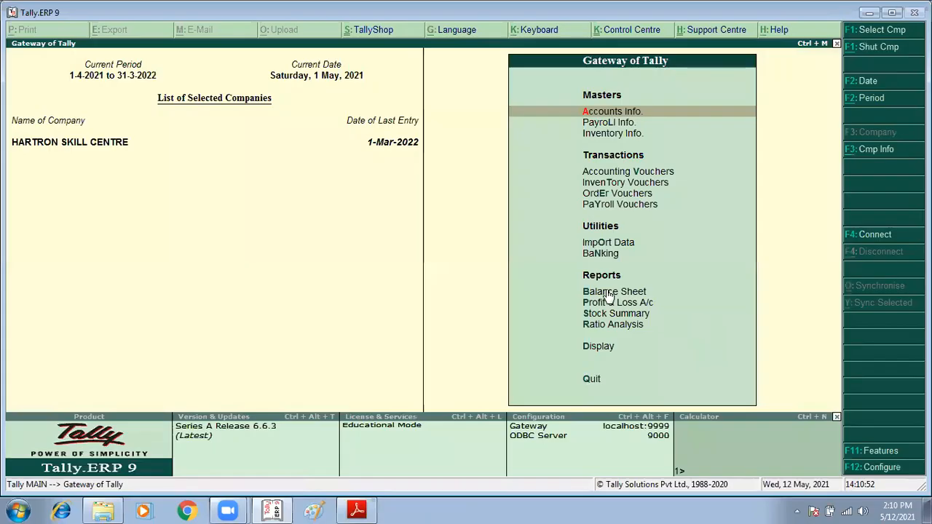
Step: View the supplier's ledger vouchers in the account books, and go back to the display reports
key(Down)
key(Down)
key(Down)
key(Down)
key(Down)
key(Down)
key(Down)
key(Down)
key(Down)
key(Down)
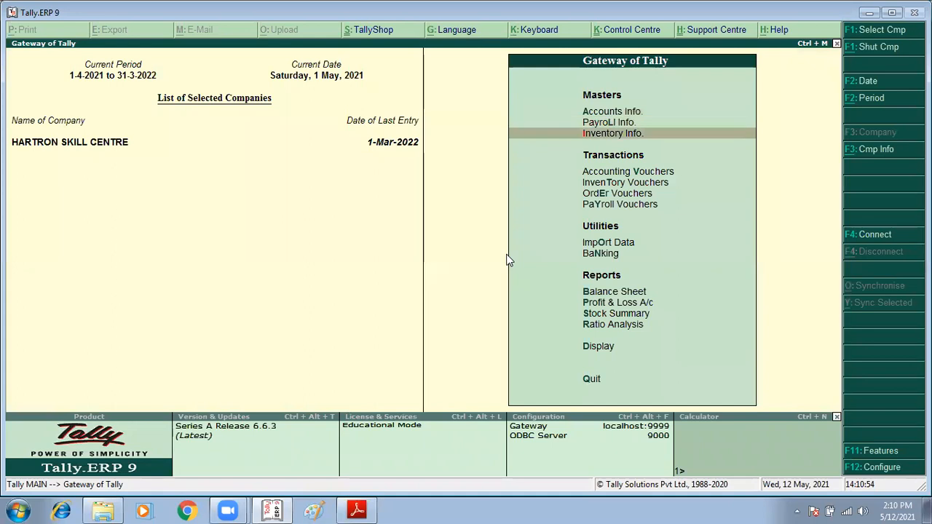
key(Down)
key(Down)
key(Down)
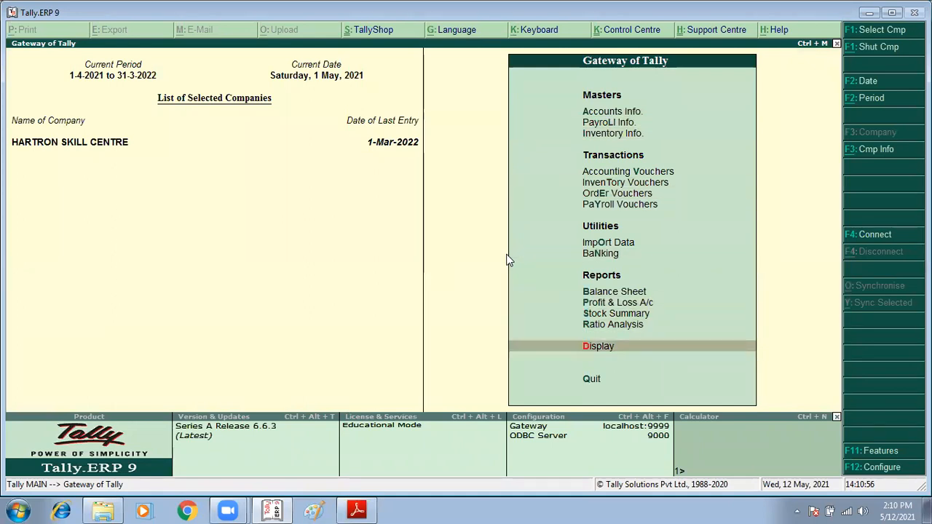
key(Return)
key(Down)
key(Down)
key(Return)
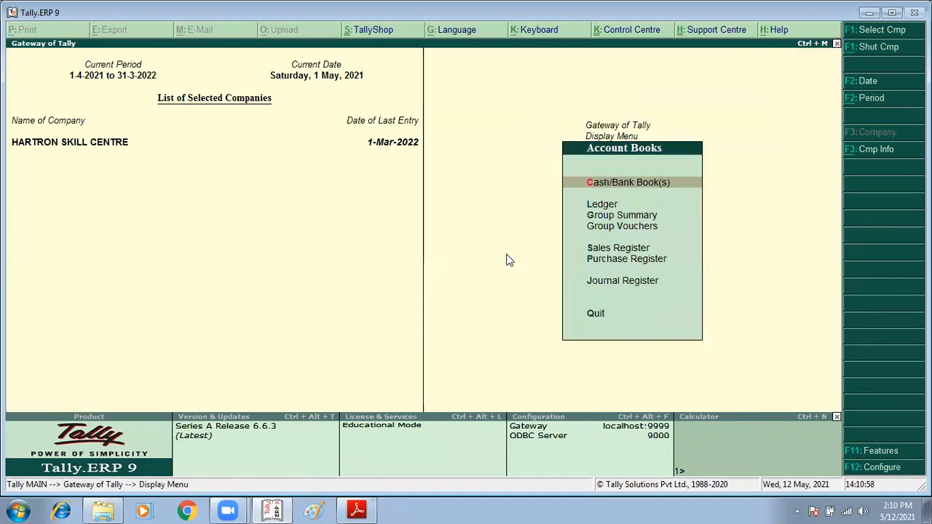
key(Down)
key(Return)
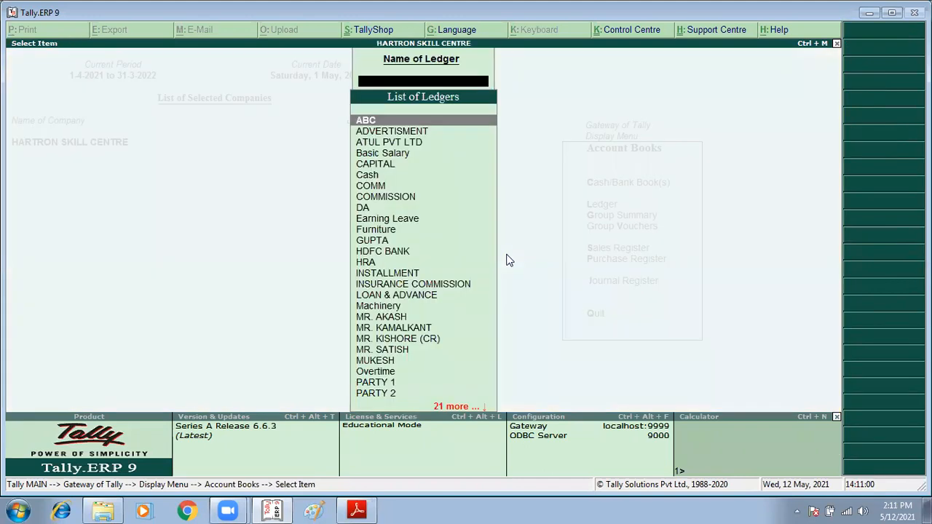
text(Su)
key(Return)
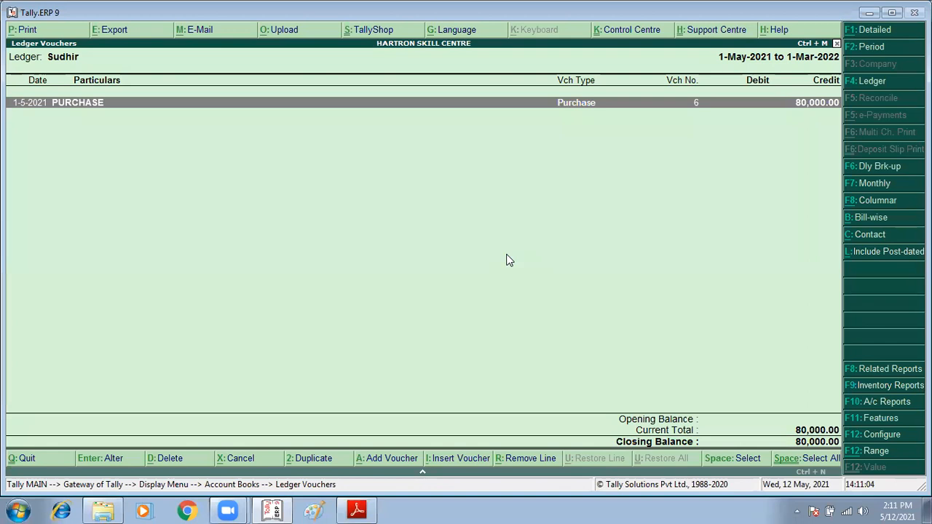
key(Escape)
key(Escape)
key(Escape)
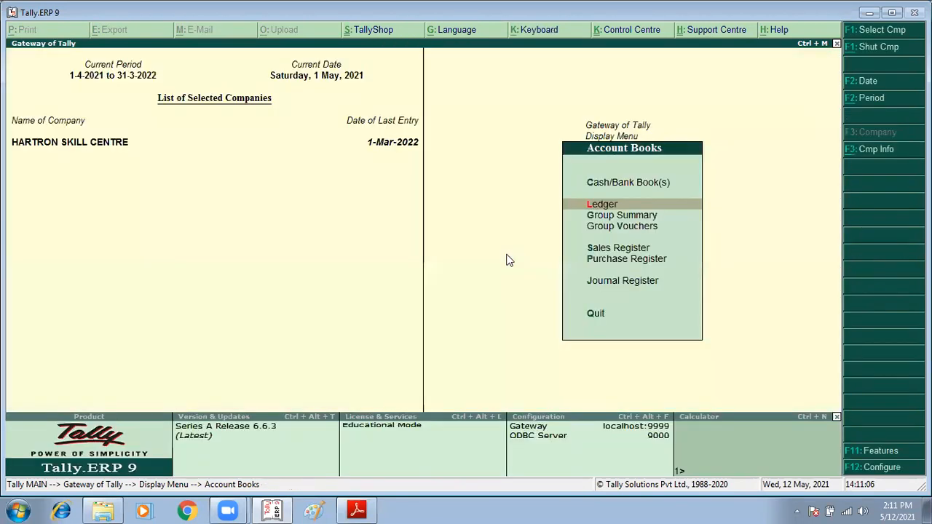
key(Escape)
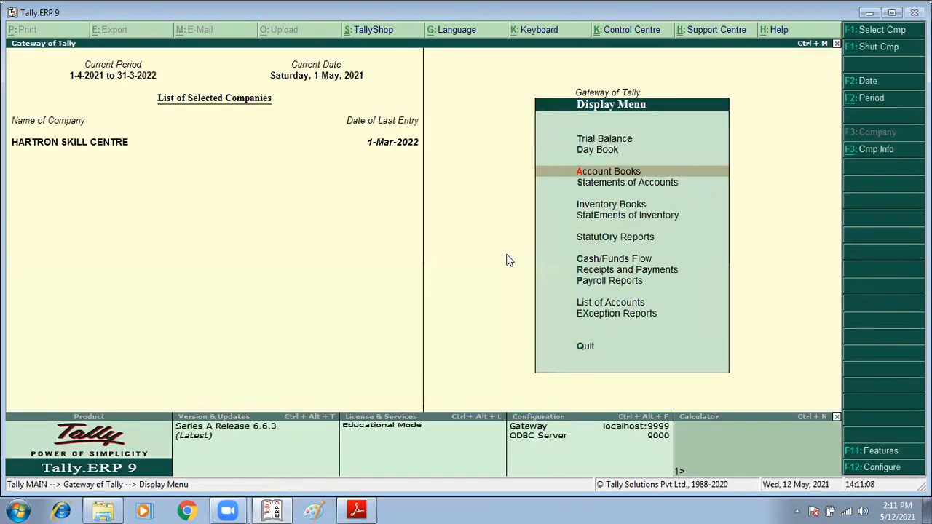
Step: Open the ledger interest calculation report for the supplier from the statements of accounts
key(Down)
key(Return)
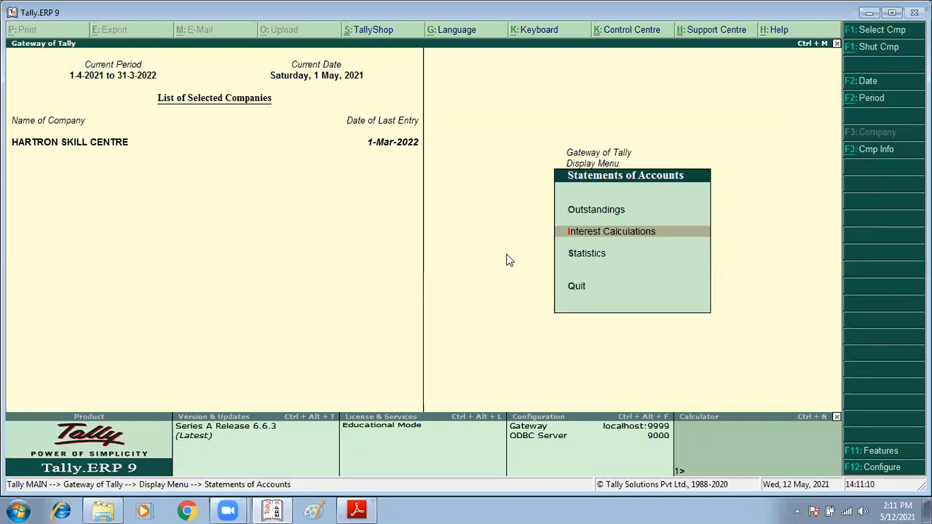
key(Return)
key(Down)
key(Down)
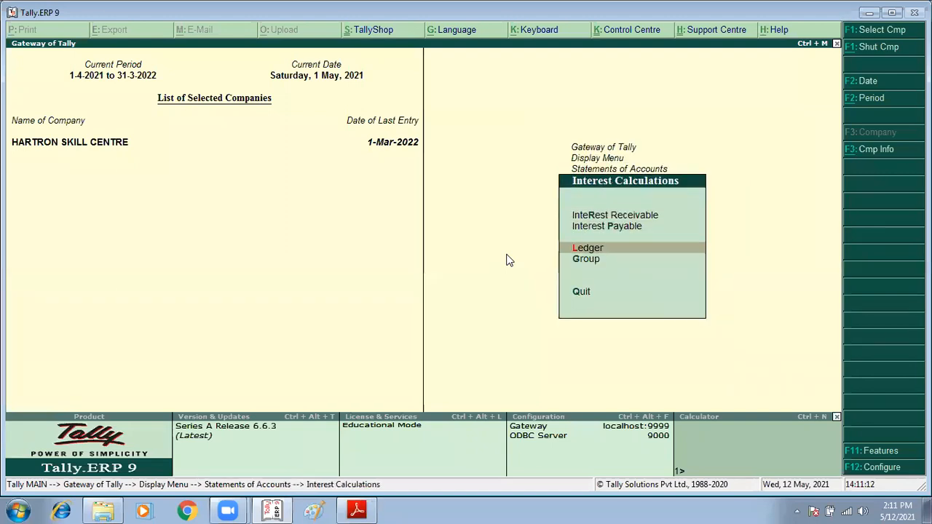
key(Return)
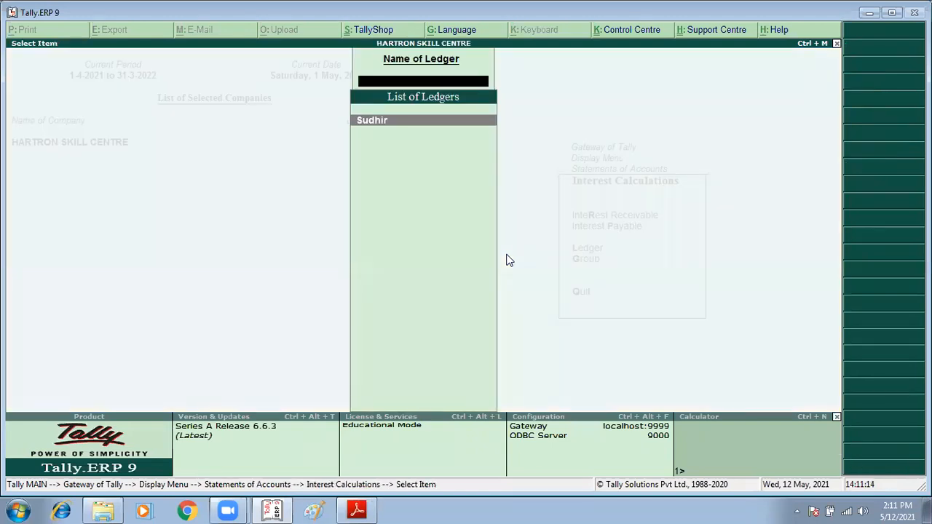
key(Return)
key(F2)
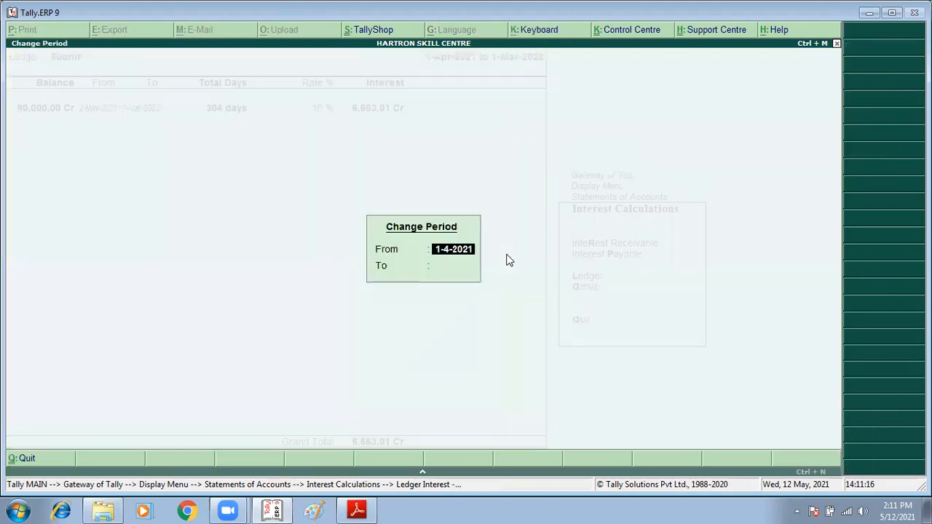
key(Return)
text(1/)
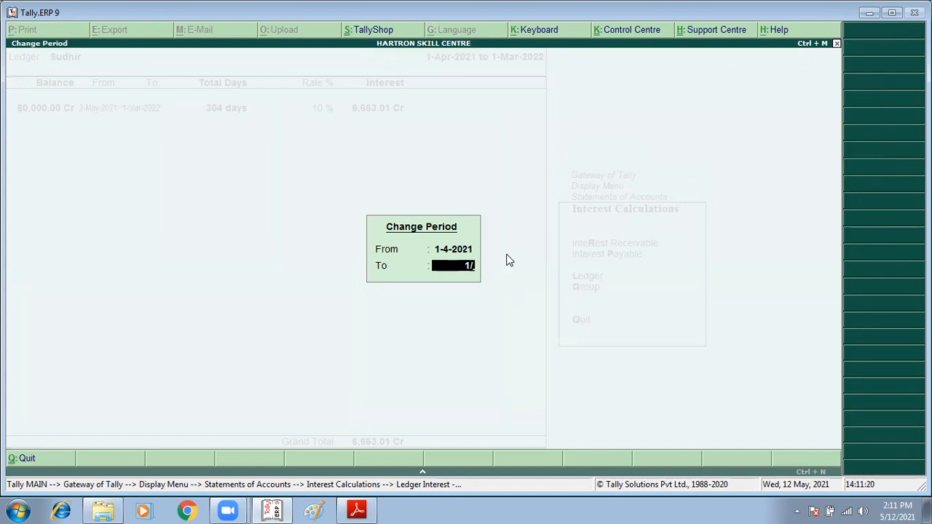
key(BackSpace)
key(BackSpace)
key(Escape)
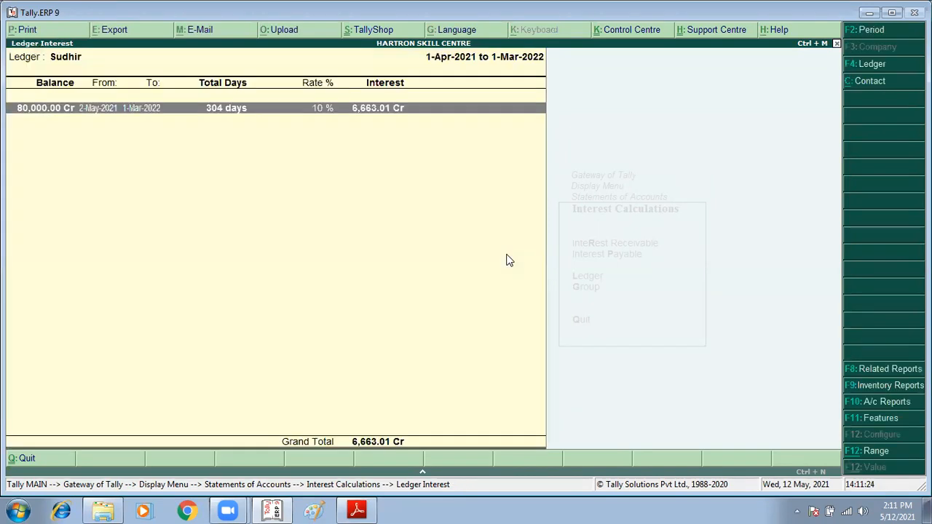
Step: Set the interest report's period from 1-5-2021 to 1-7-2021, review the interest, and return to the Gateway of Tally
key(F2)
text(1/)
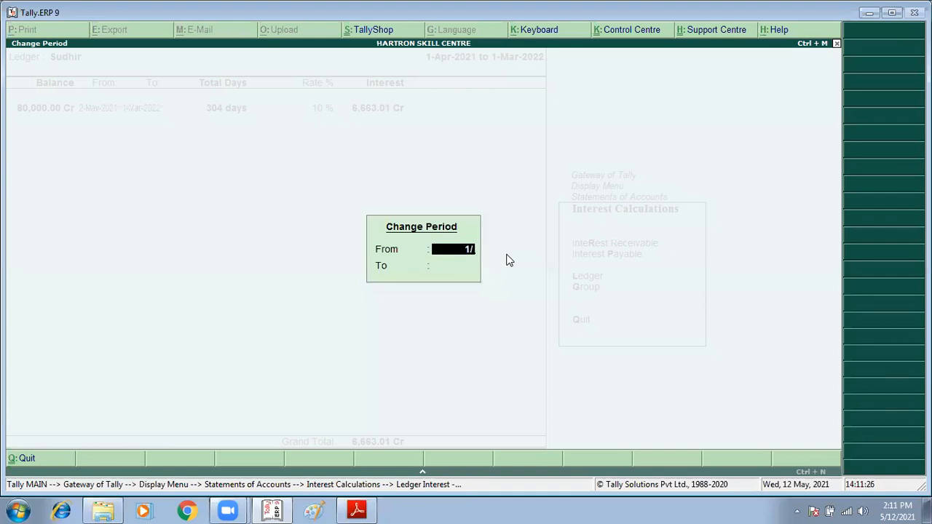
text(5)
key(Return)
text(1/)
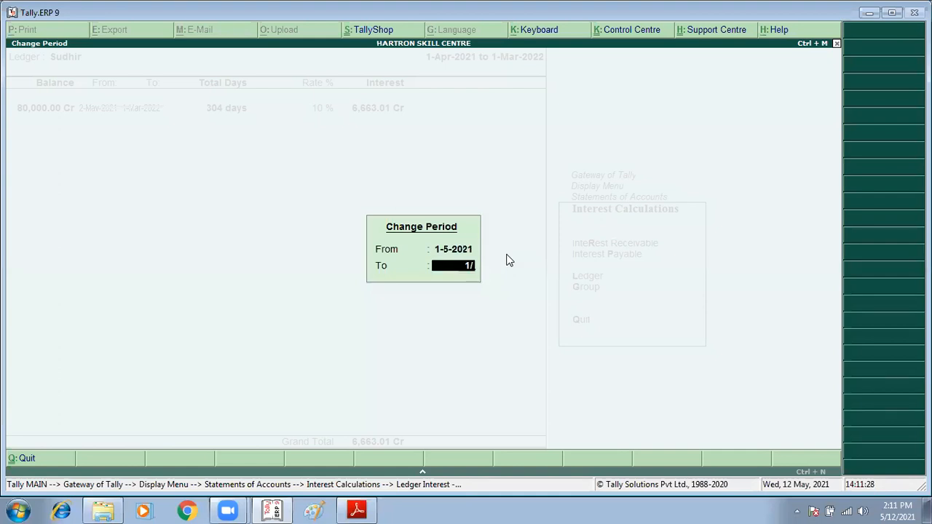
text(7)
key(Return)
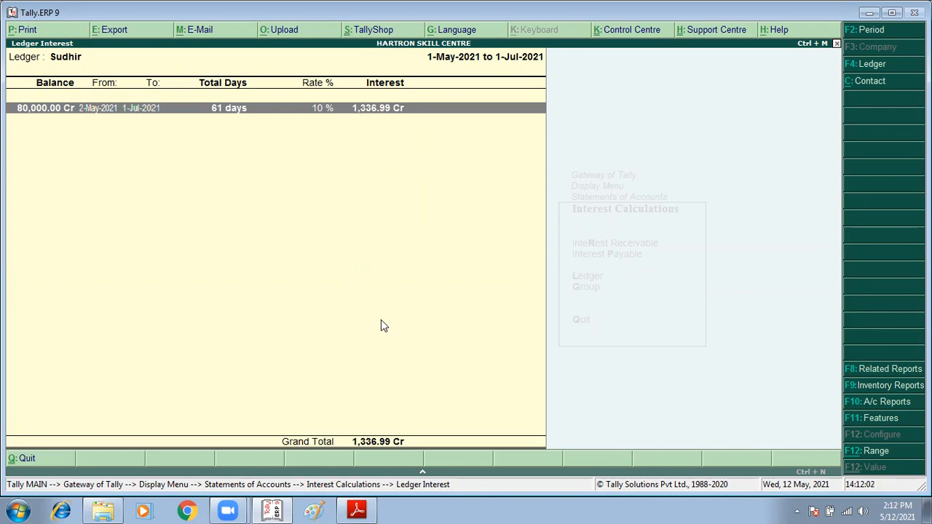
key(Escape)
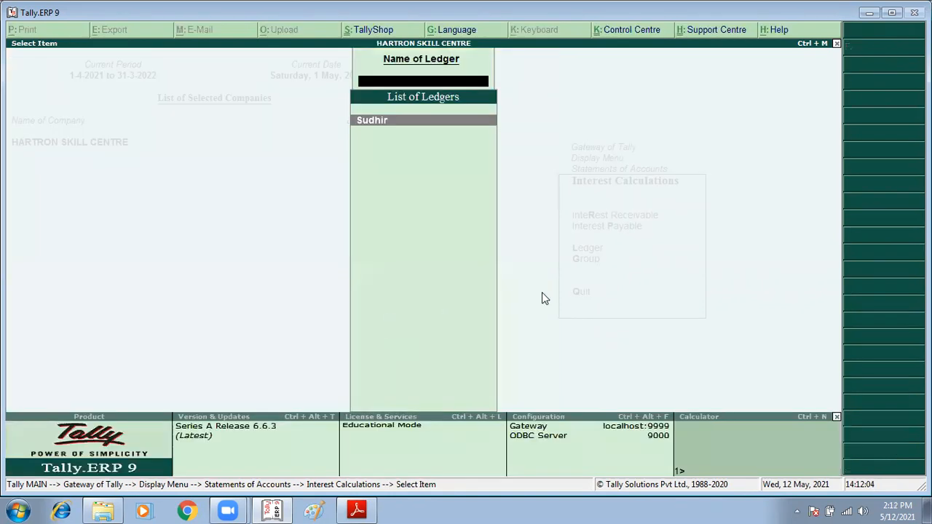
key(Escape)
key(Escape)
key(Escape)
key(Escape)
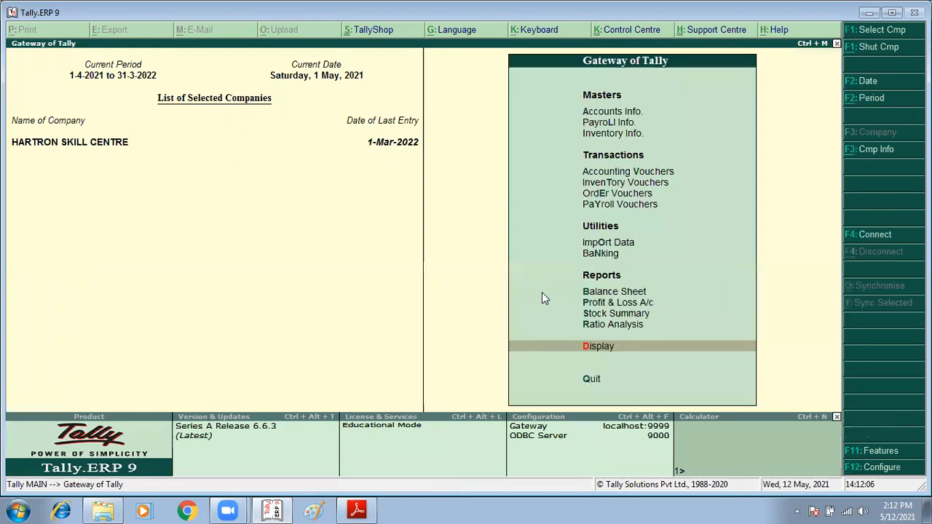
Step: Start a new journal entry in the accounting vouchers
key(Up)
key(Up)
key(Up)
key(Up)
key(Up)
key(Up)
key(Up)
key(Up)
key(Up)
key(Up)
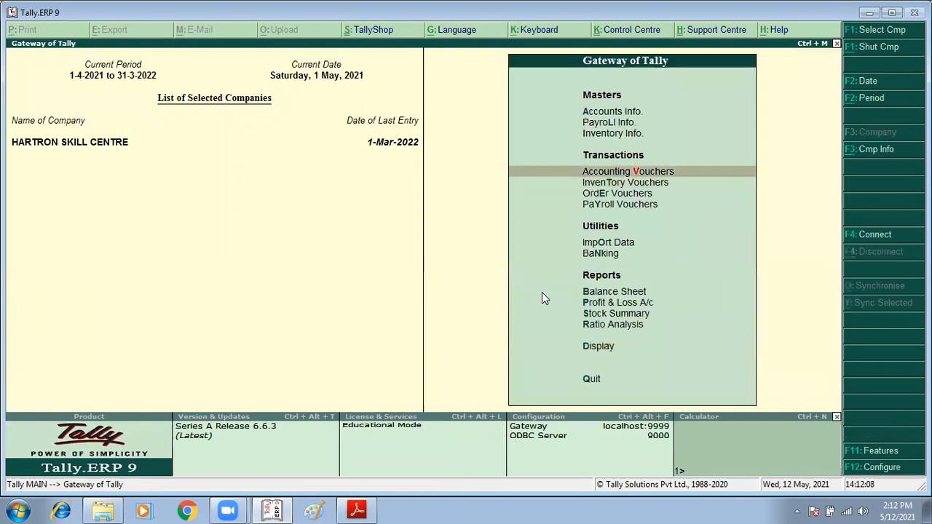
key(Return)
key(F7)
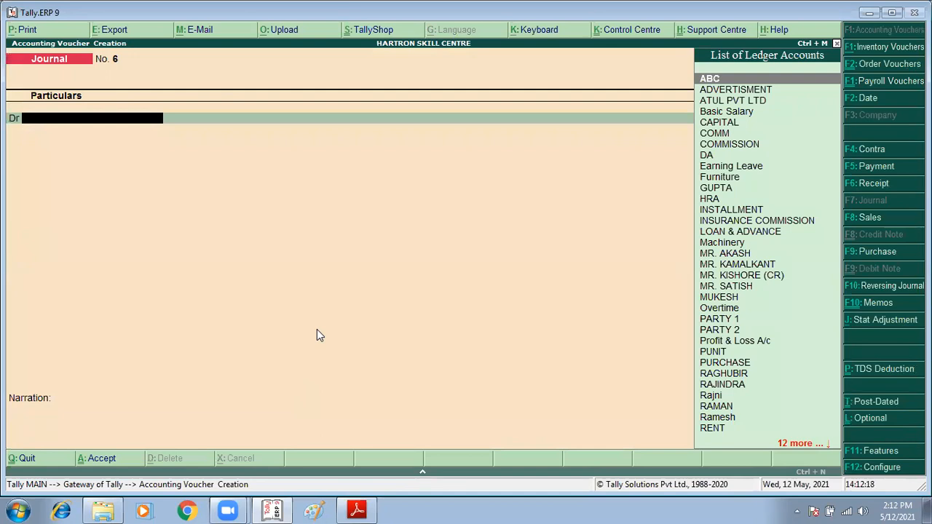
Step: Create a ledger named Interset under Indirect Expenses for the journal's debit line, keeping the other settings at their defaults
text(In)
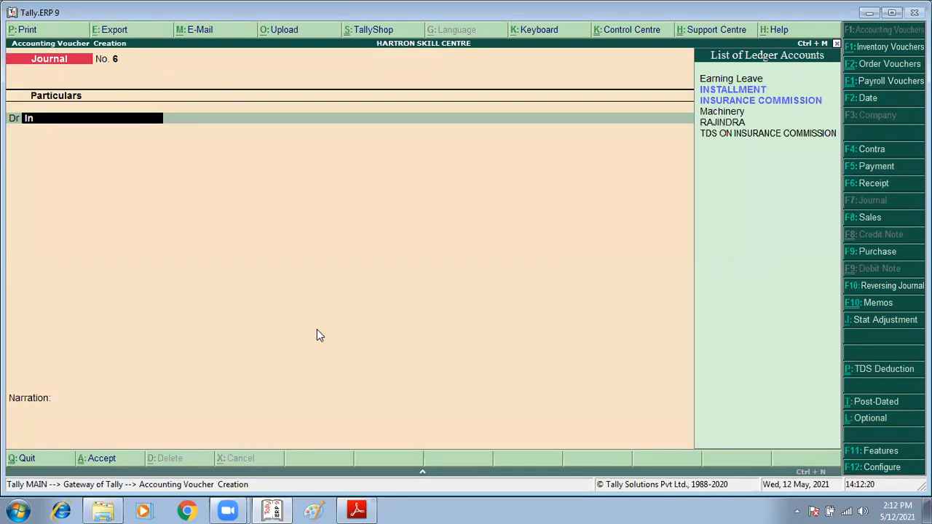
key(alt+c)
text(terset)
key(Return)
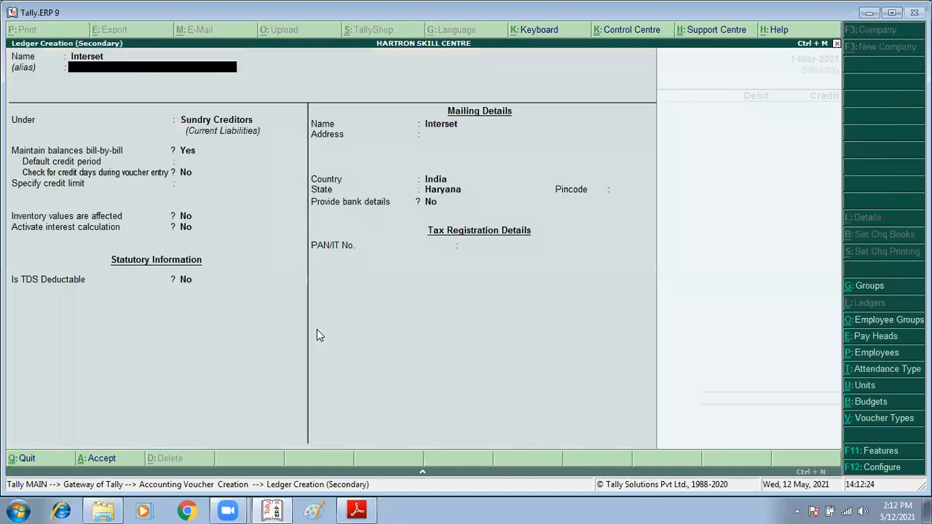
key(Return)
text(ind)
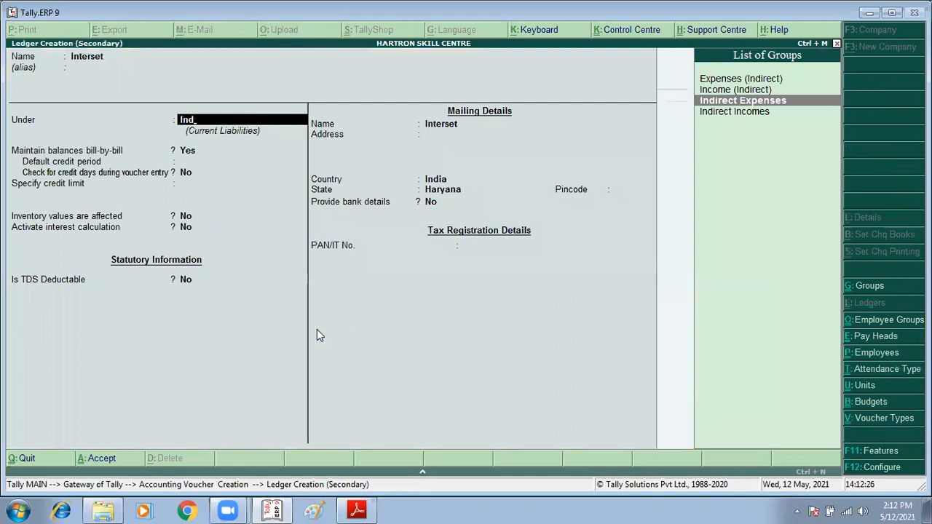
key(Return)
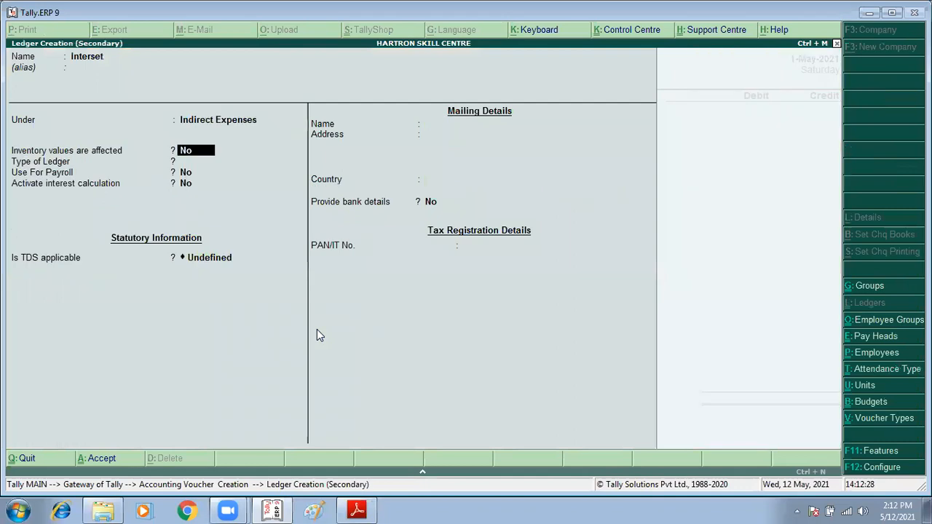
key(ctrl+a)
Step: Debit the Interset ledger 1337 and credit the same amount to the supplier's ledger
text(1337)
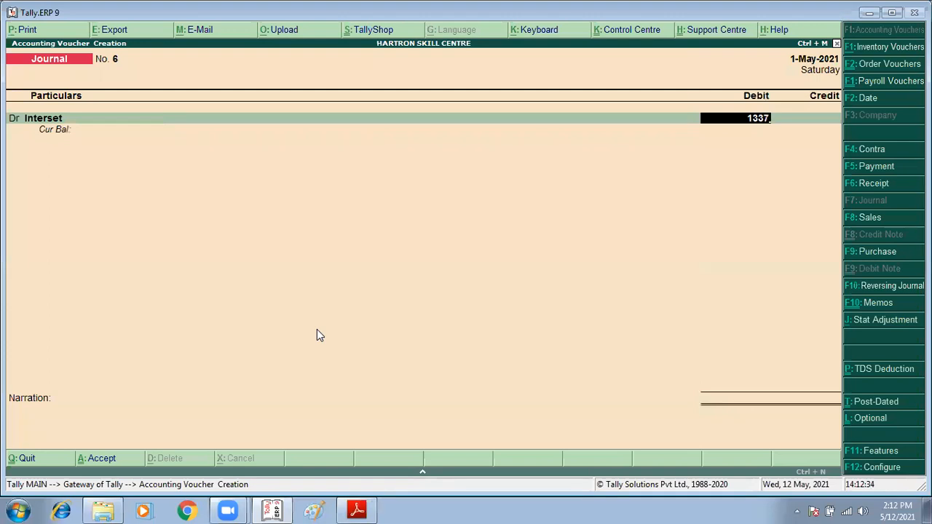
key(Return)
key(Return)
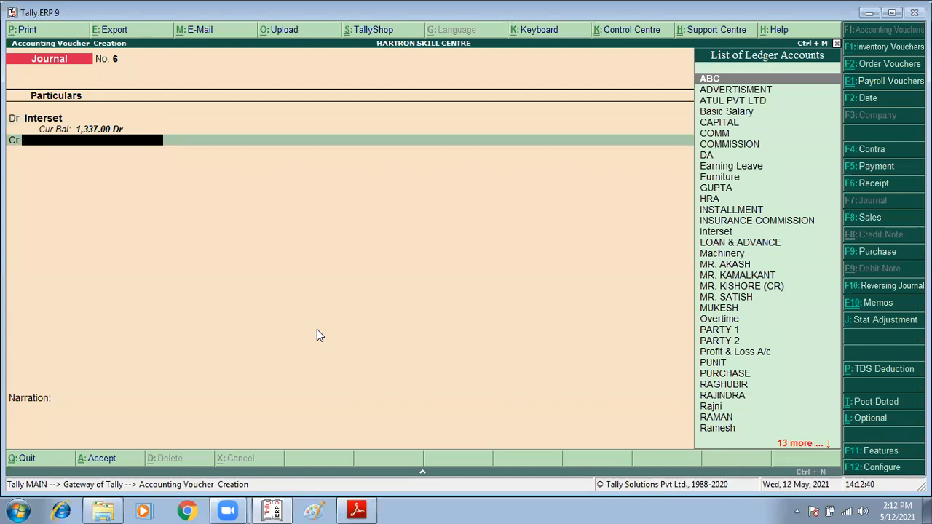
text(Su)
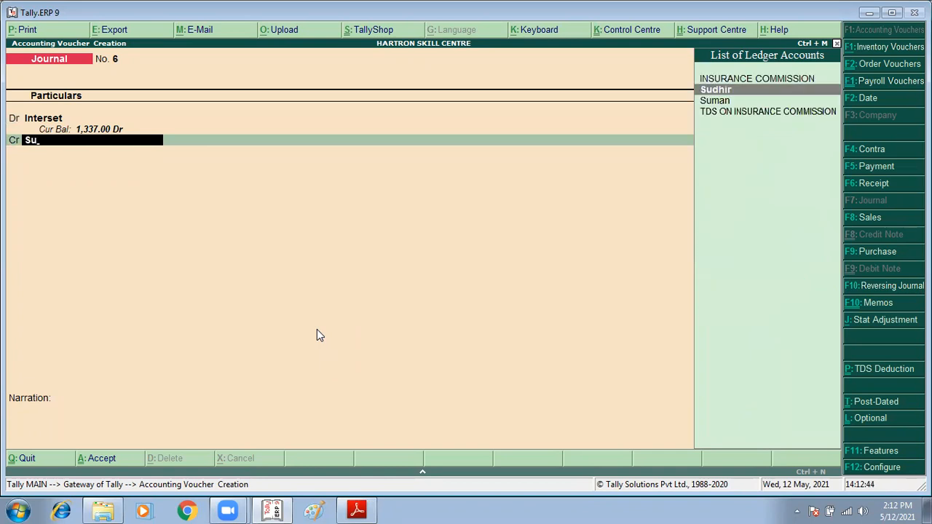
key(Return)
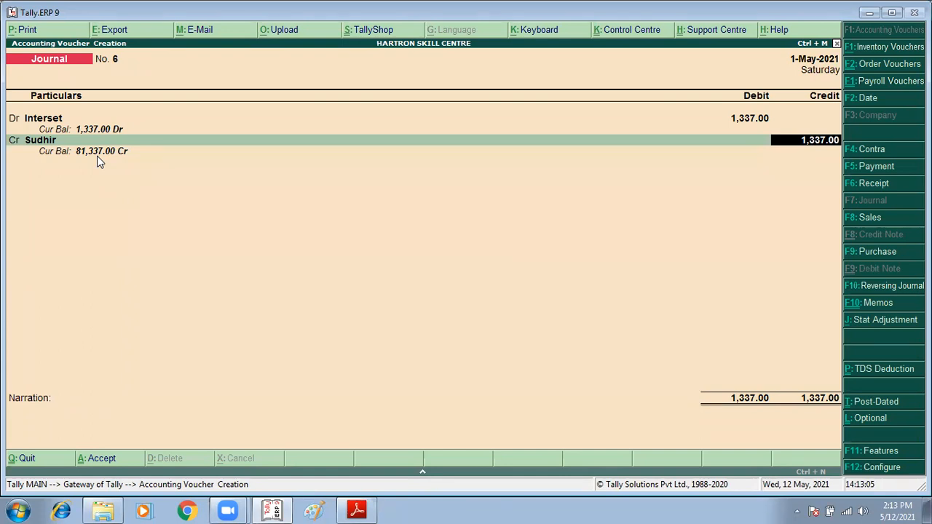
key(Return)
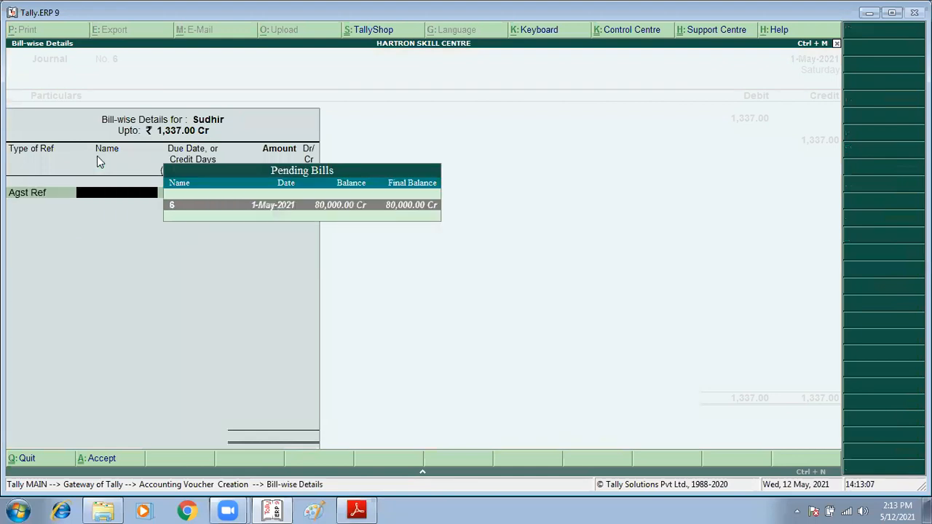
Step: Allocate the supplier's credit to New Ref 6 in the bill-wise details, and save the journal voucher without a narration
key(BackSpace)
key(Down)
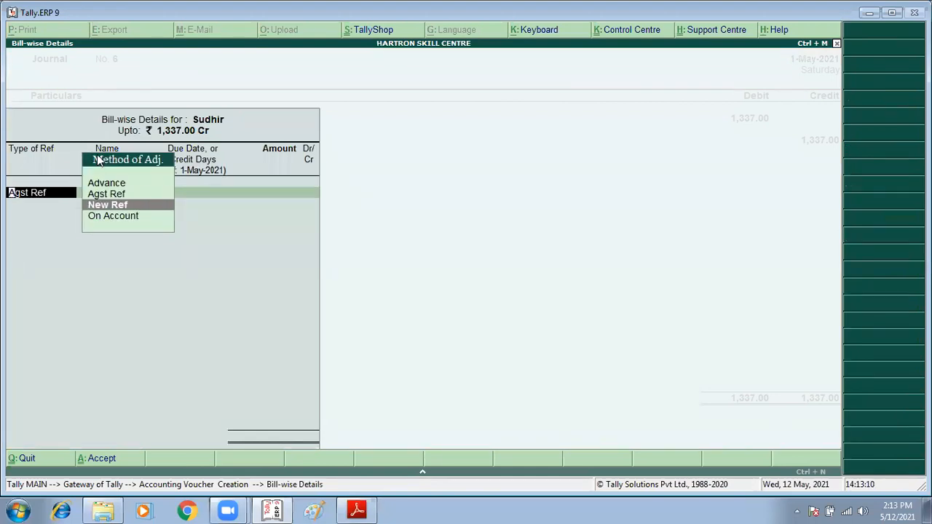
key(Return)
key(Return)
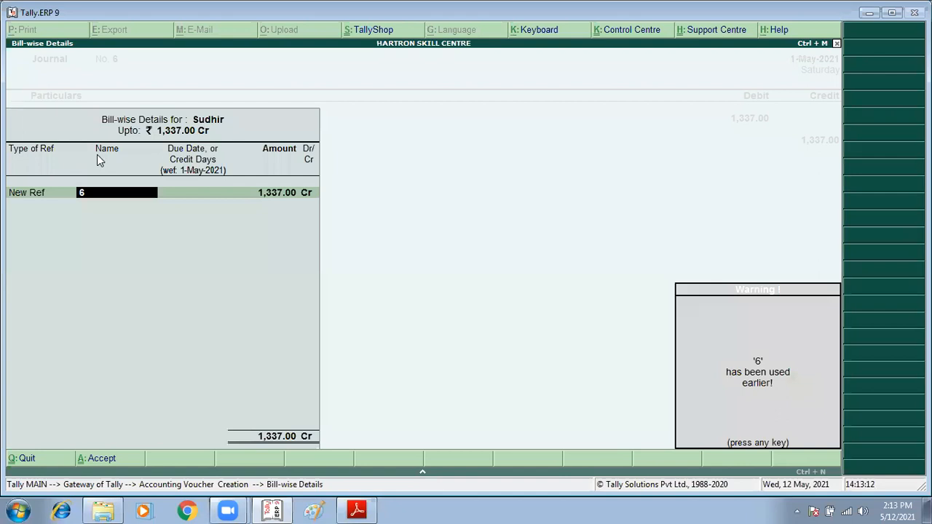
key(Return)
key(Return)
key(Return)
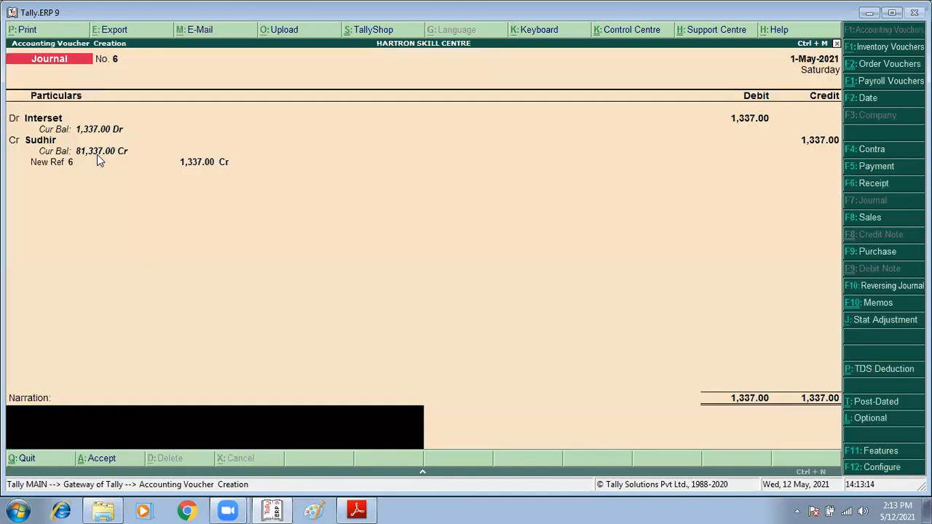
key(Return)
key(Return)
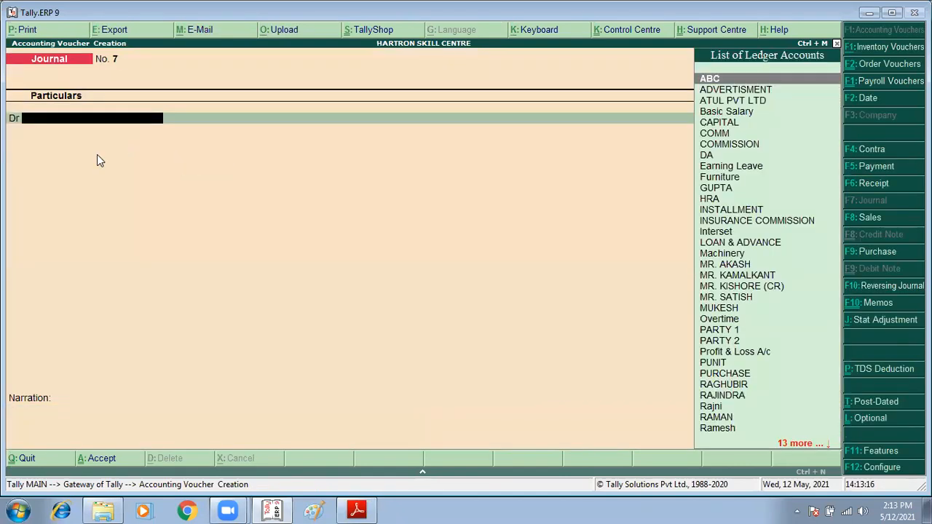
Step: Switch to the exercise PDF in Adobe Reader, read Session 11 items 3 and 4 on the interest journal and pending payment, and return to Tally
key(alt+Tab)
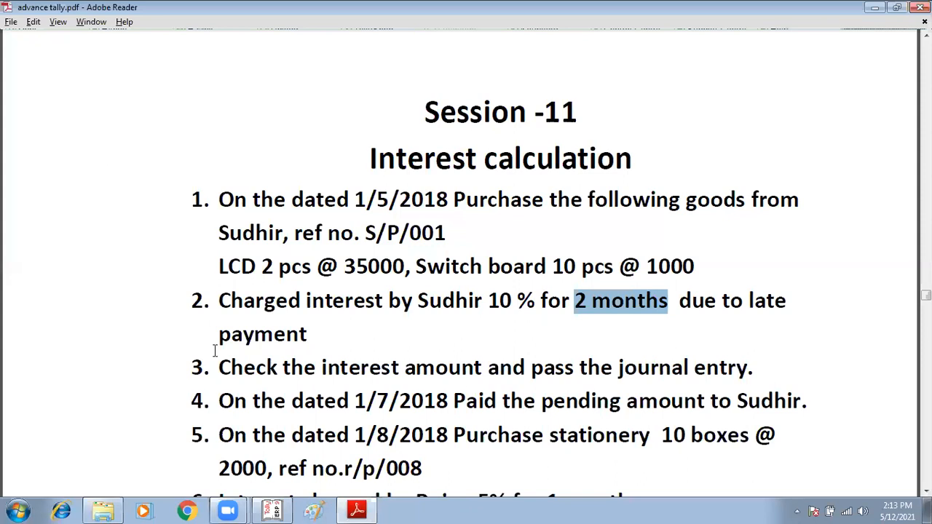
drag(284, 369, 481, 368)
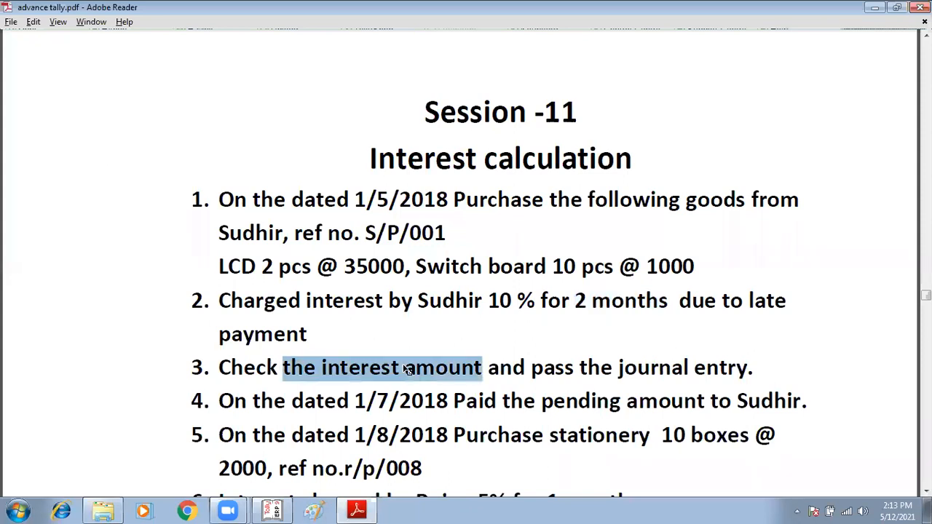
scroll(408, 370, down, 1)
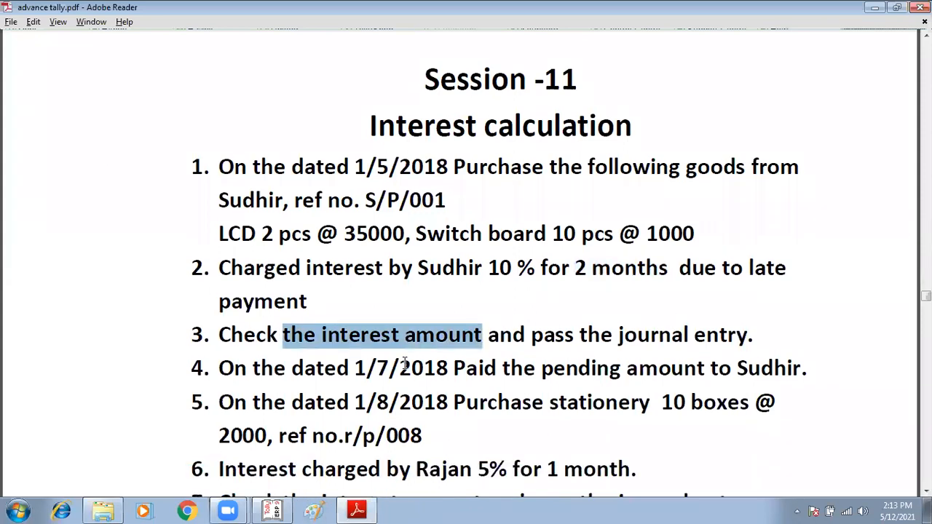
scroll(394, 360, down, 1)
drag(337, 337, 453, 328)
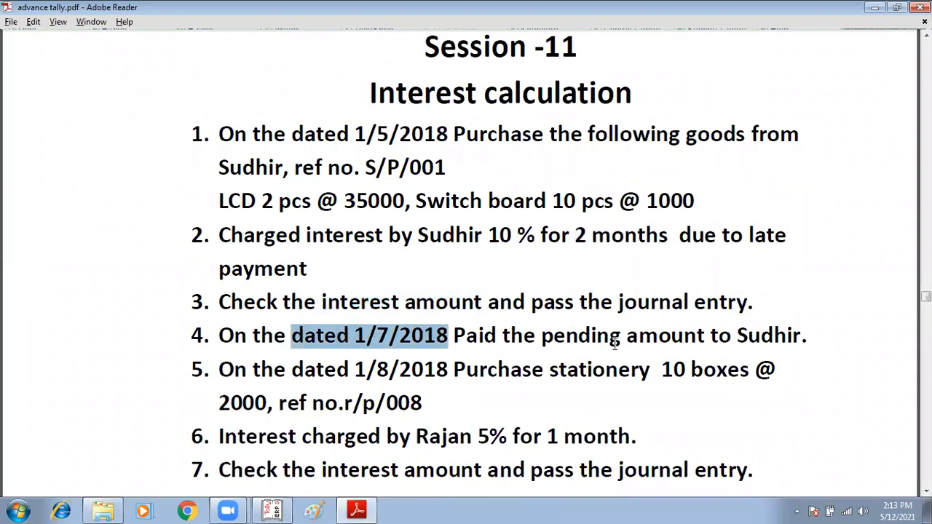
drag(738, 335, 784, 336)
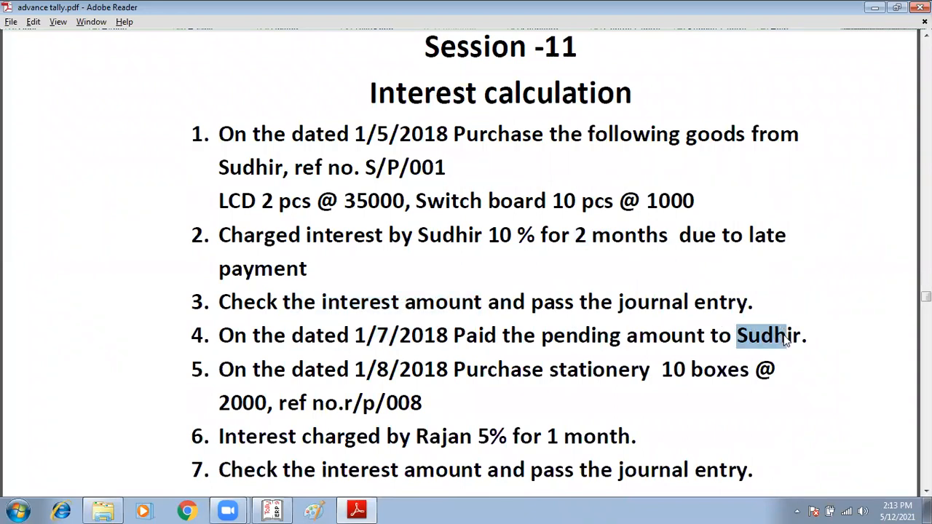
right_click(785, 336)
key(alt+Tab)
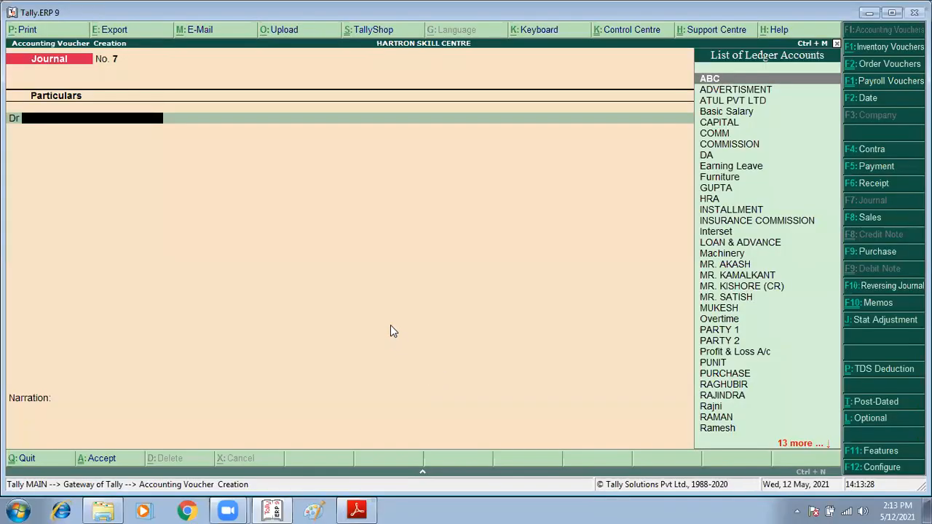
Step: Start a payment voucher and debit the supplier's ledger 81,337 for the pending amount
key(F5)
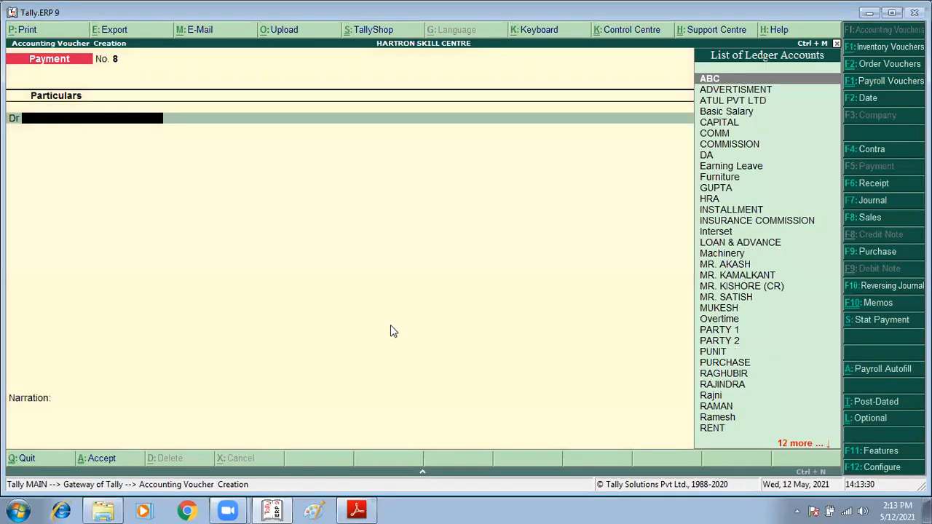
text(Su)
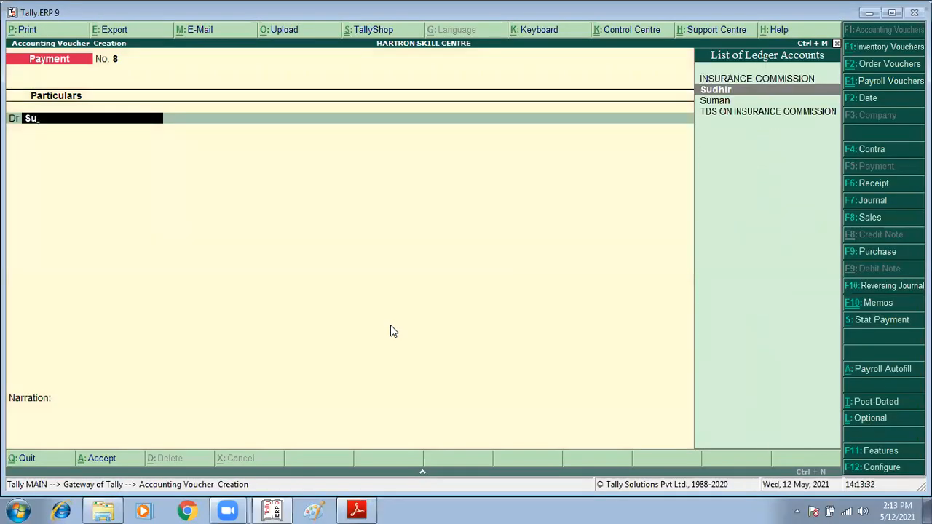
key(Return)
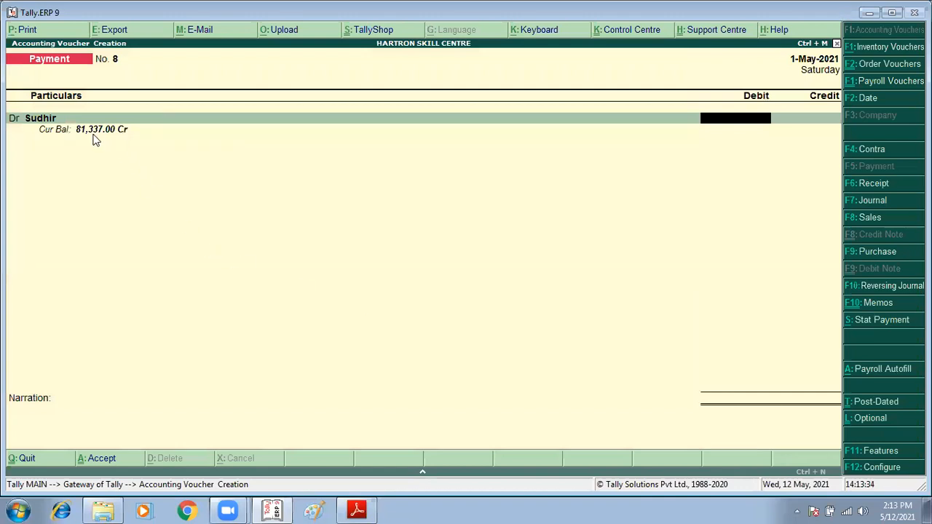
text(81,337)
key(Return)
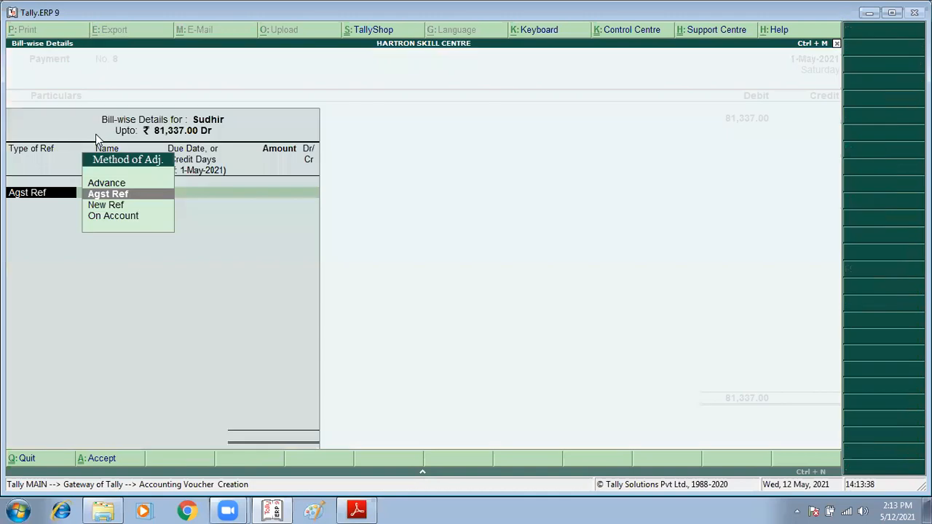
Step: Allocate the full payment as Agst Ref to bill 6 in the supplier's bill-wise details
key(Return)
key(Return)
key(Return)
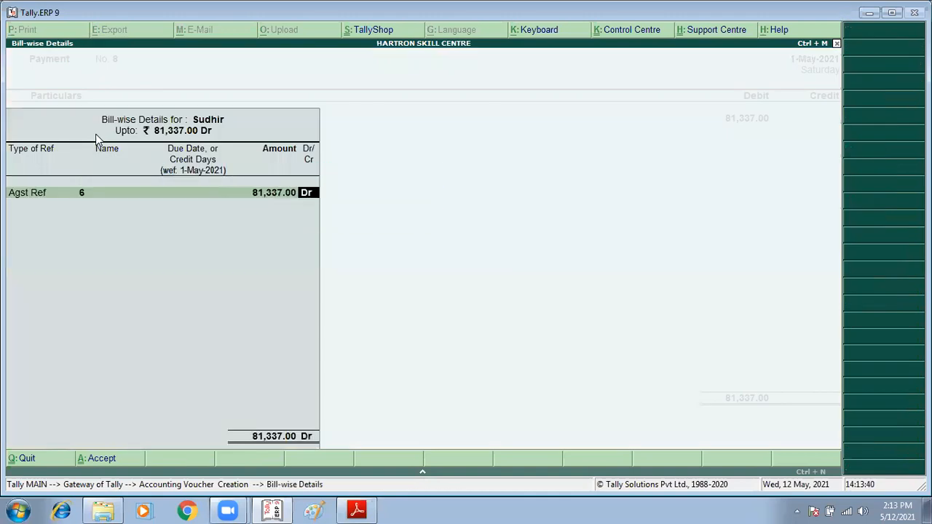
key(Return)
key(Return)
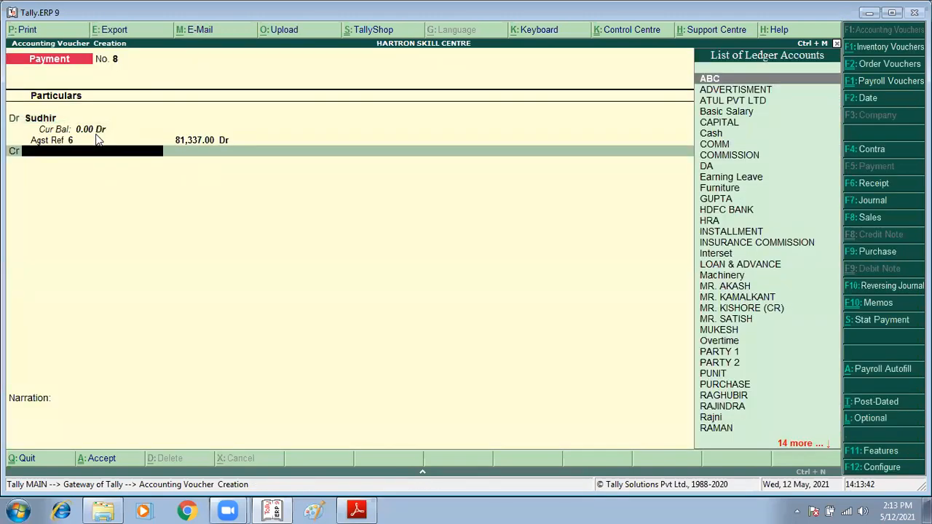
Step: Credit Cash with 81,337 and save the payment voucher without a narration
text(Cas)
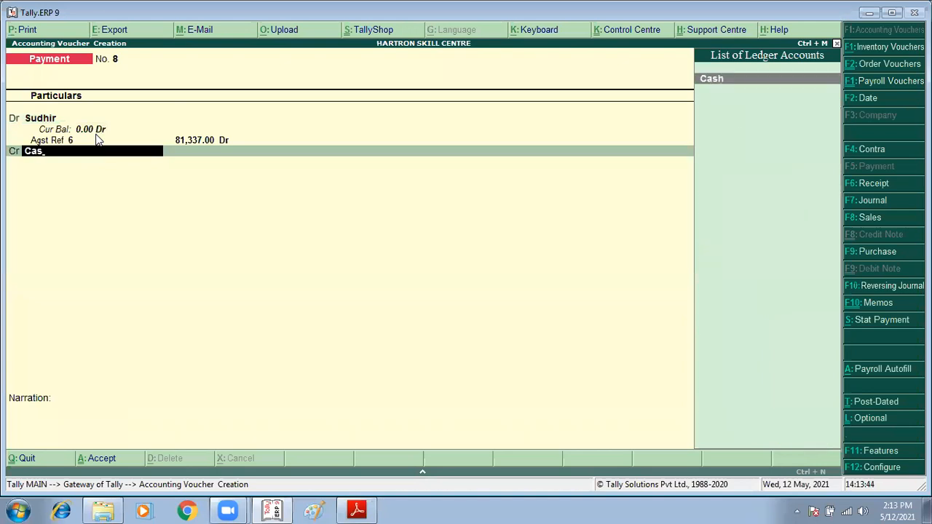
key(Return)
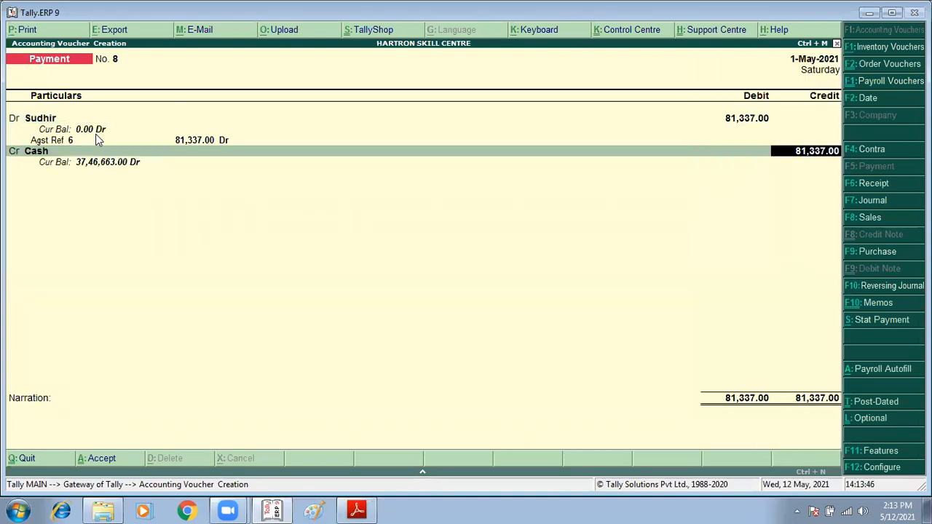
key(Return)
key(Return)
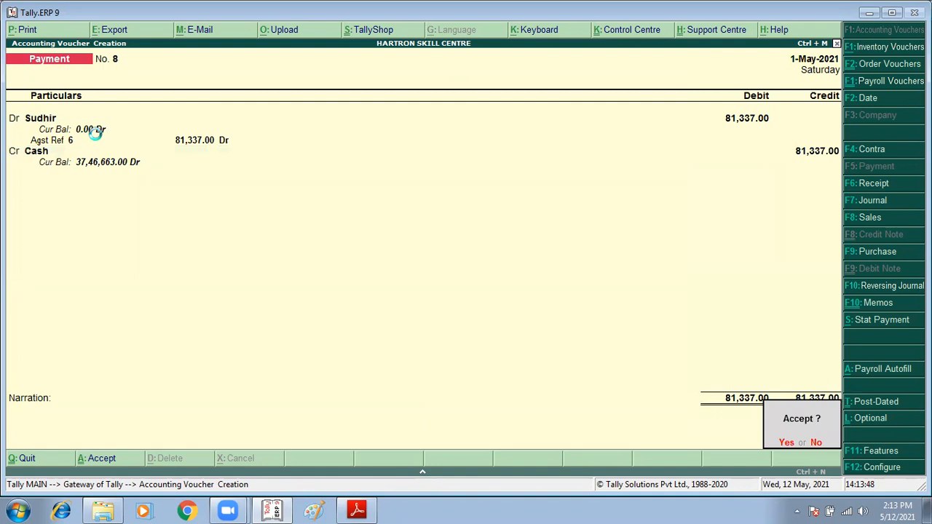
key(Return)
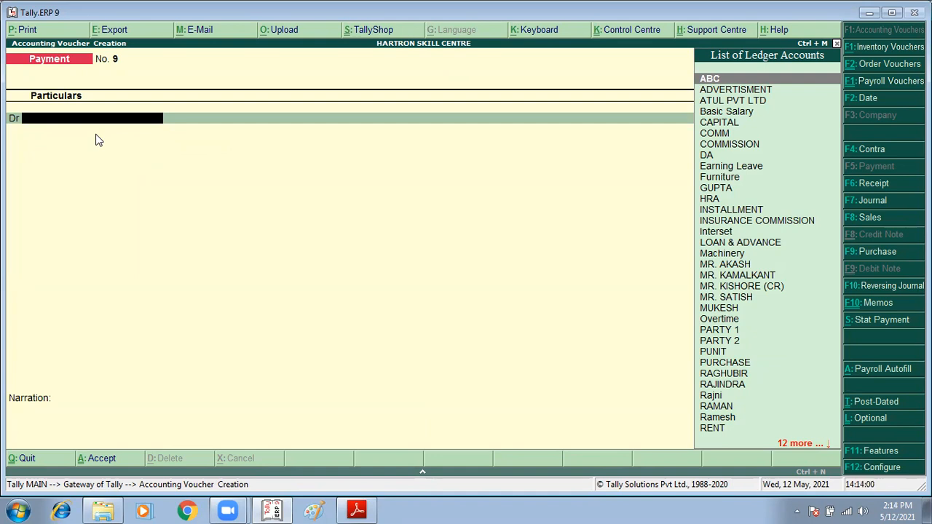
Step: Glance at the exercise PDF, leave the blank payment voucher in Tally, and open the Day Book
key(alt+Tab)
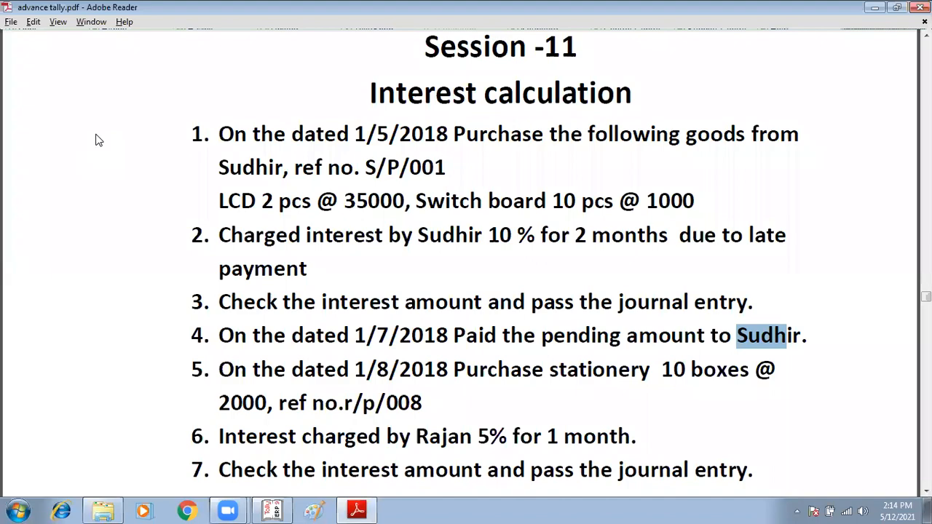
key(alt+Tab)
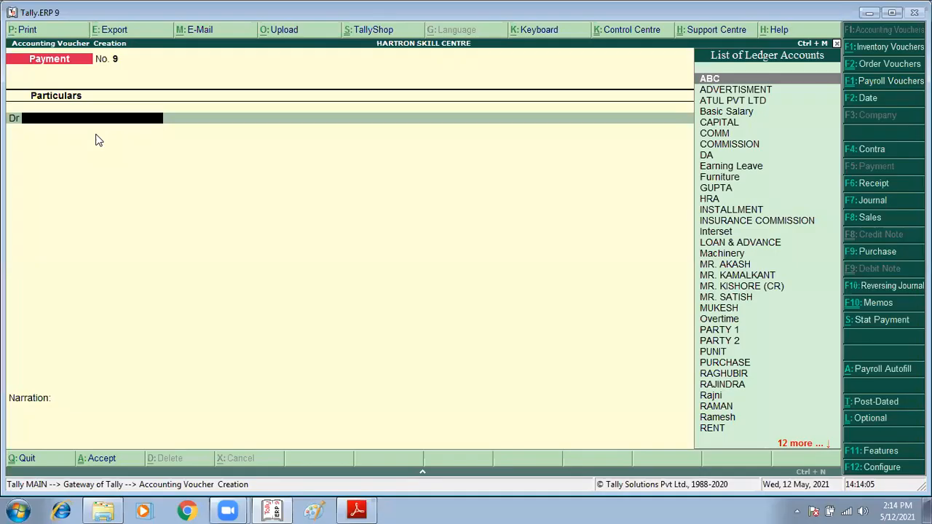
key(Escape)
key(Return)
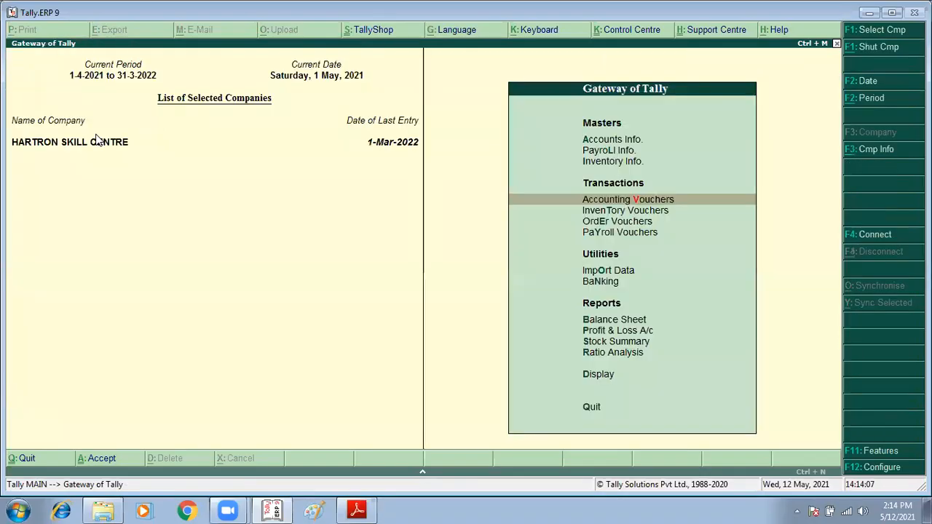
key(d)
key(d)
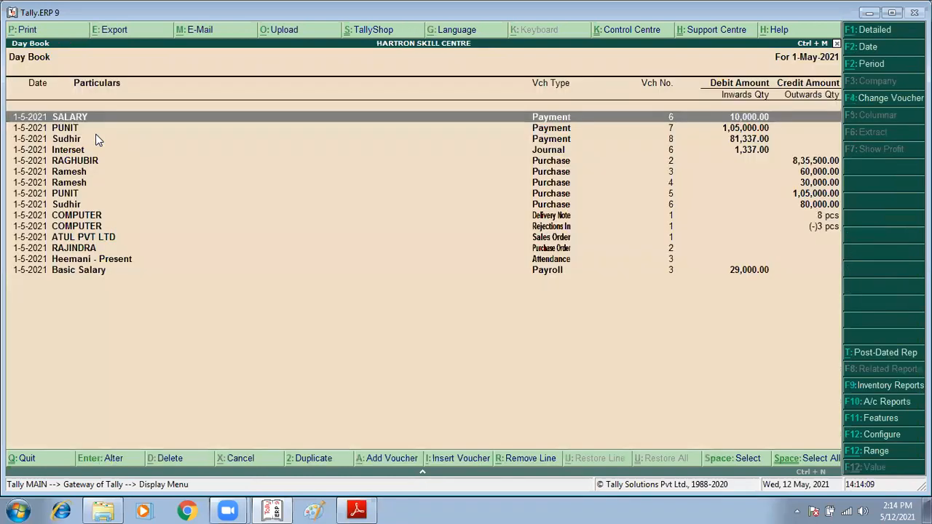
Step: Examine the supplier's payment, interest journal and purchase entries in the Day Book, and show the list in detailed format
key(Down)
key(Down)
key(Down)
key(Down)
key(Down)
key(Down)
key(Down)
key(Down)
key(Down)
key(Down)
key(Down)
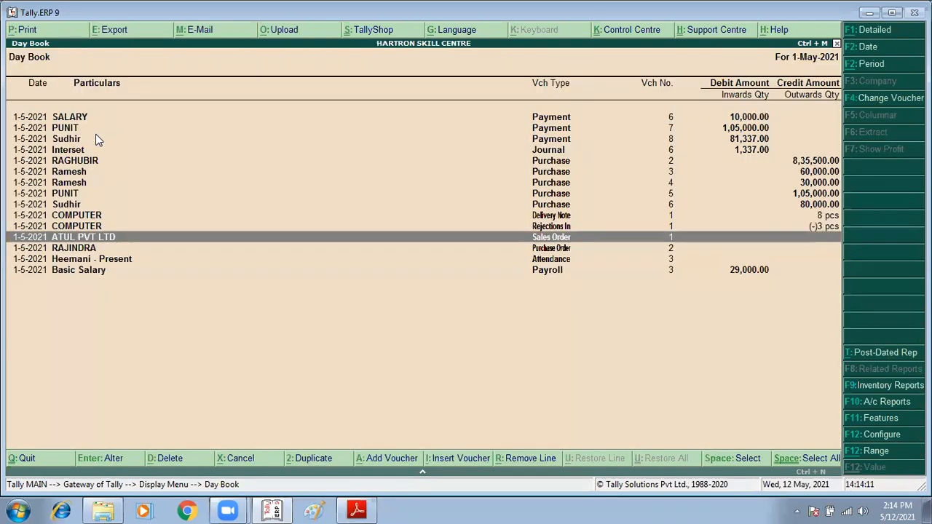
key(Home)
key(Down)
key(Down)
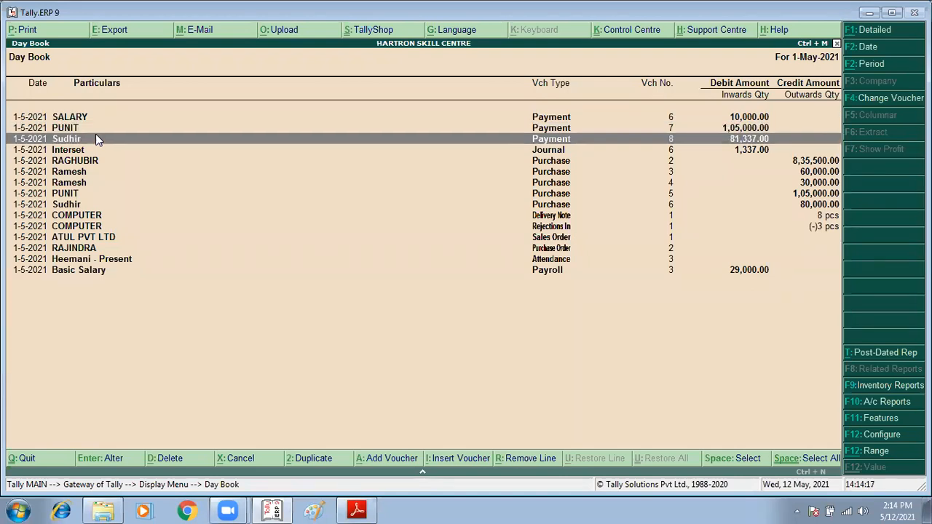
key(Down)
key(Down)
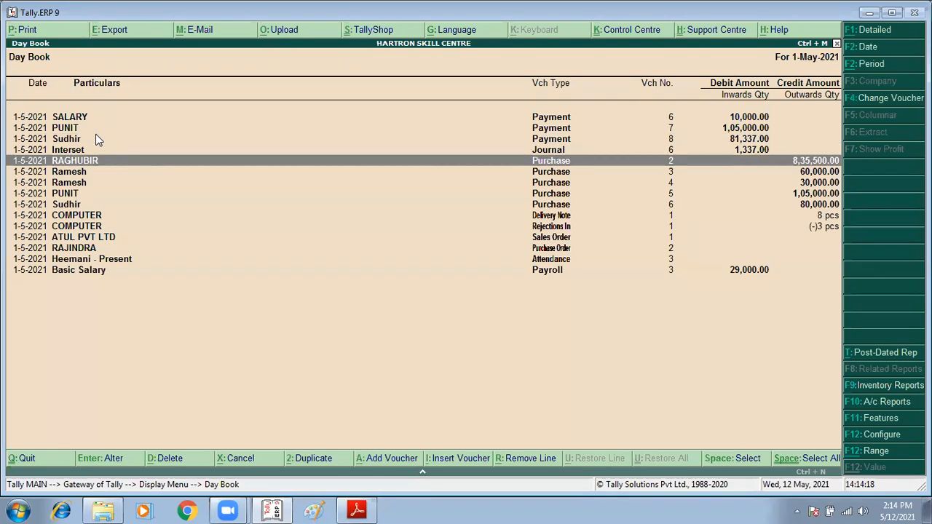
key(Down)
key(Down)
key(Down)
key(Down)
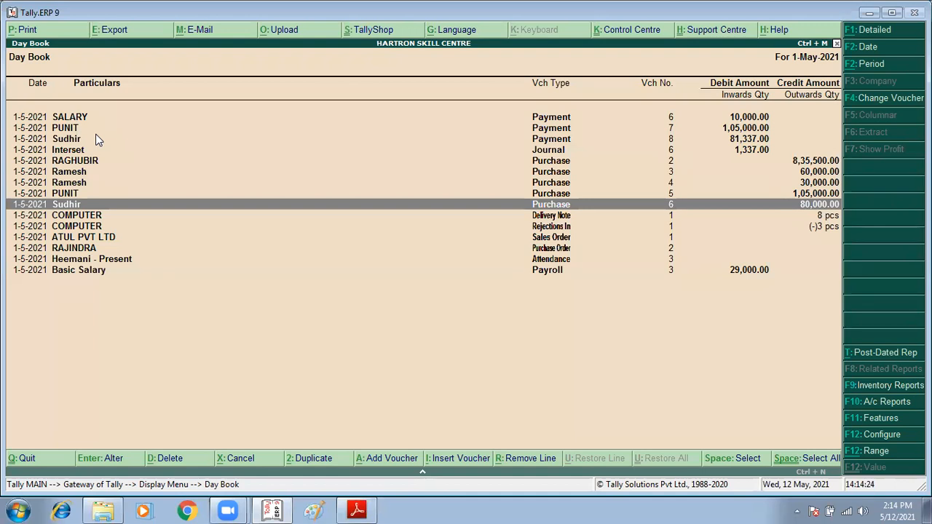
key(Up)
key(Up)
key(Up)
key(Up)
key(Up)
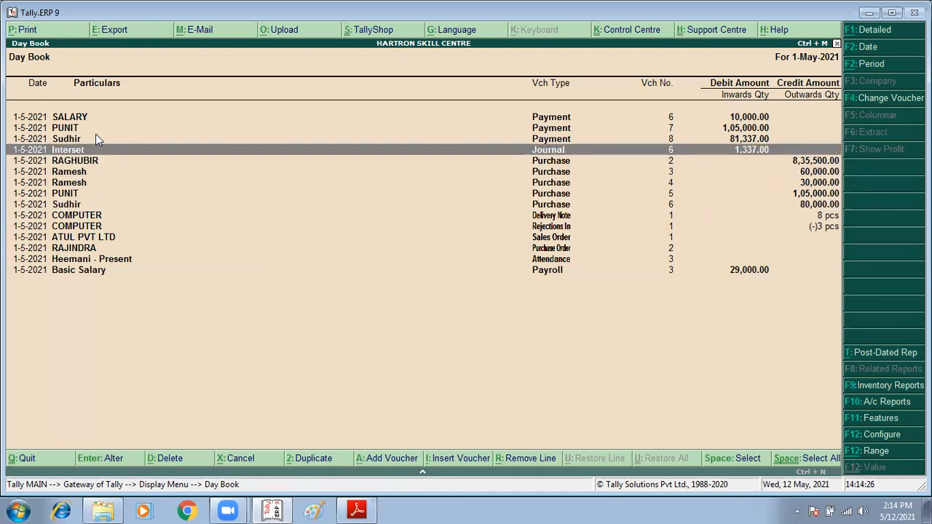
key(alt+F1)
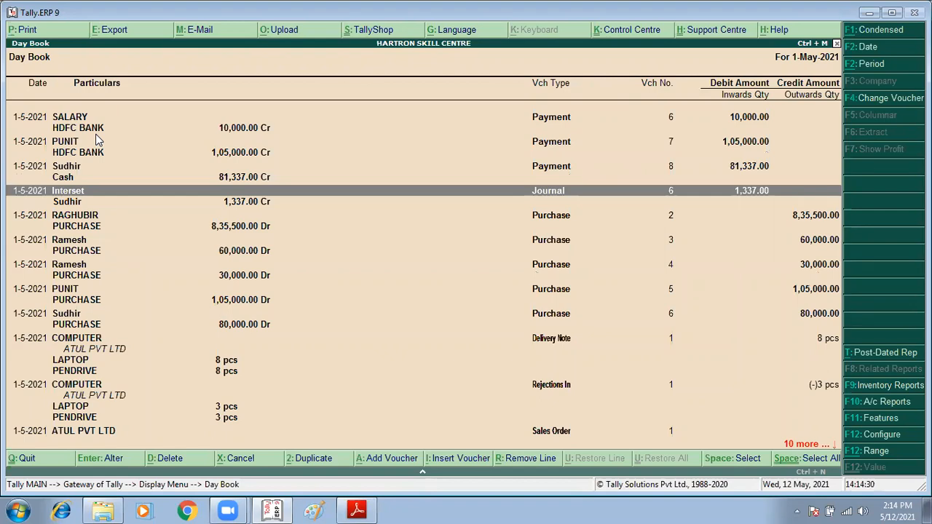
Step: Switch to the exercise PDF in Adobe Reader and read Session 11 items 5 to 7 on the stationery purchase and one-month 5% interest
key(alt+Tab)
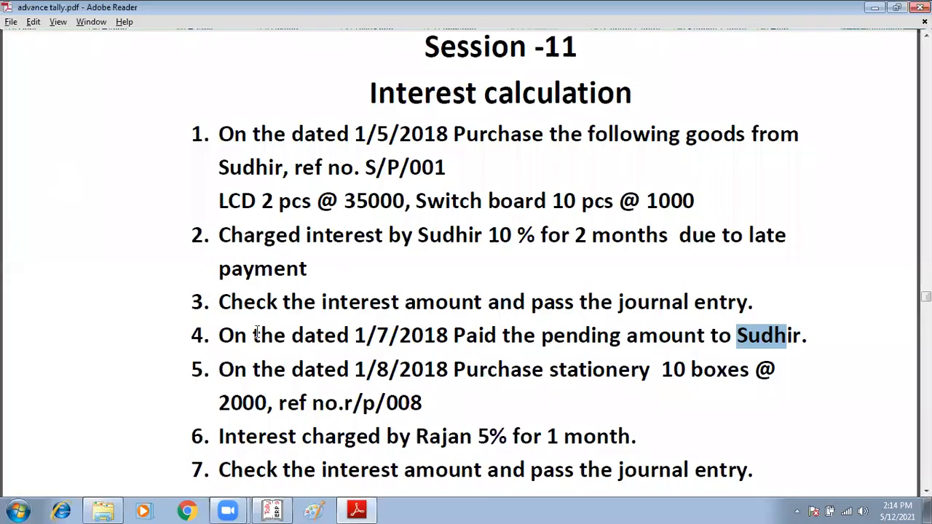
scroll(253, 314, down, 3)
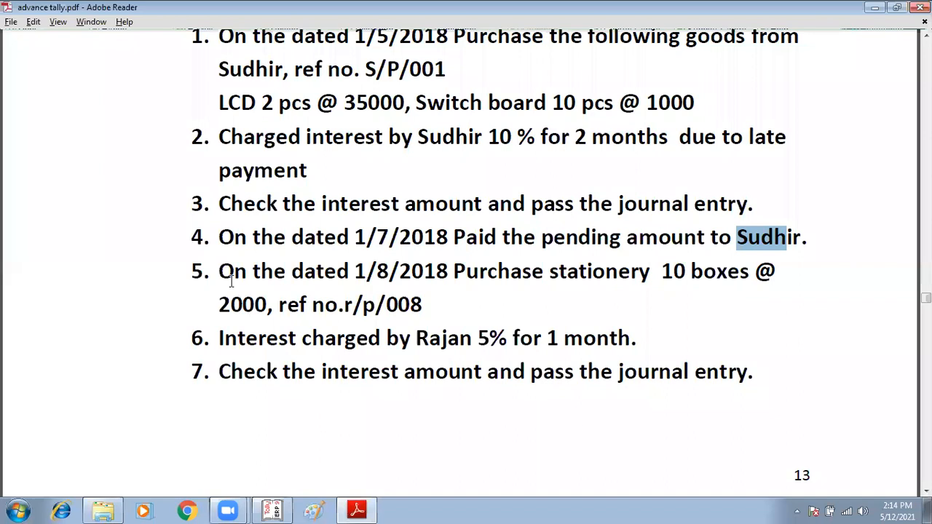
scroll(371, 238, down, 1)
drag(357, 238, 562, 245)
scroll(358, 266, down, 2)
drag(292, 246, 530, 251)
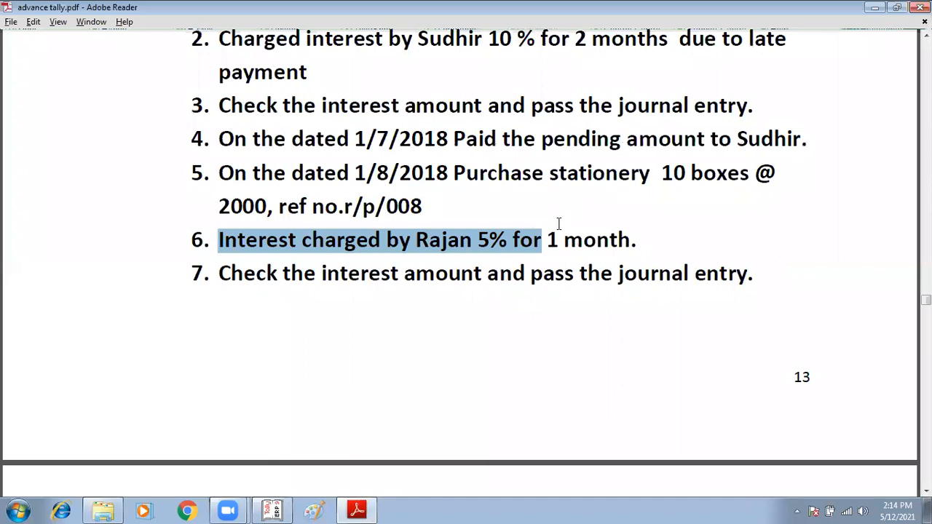
scroll(501, 281, down, 2)
drag(282, 209, 524, 211)
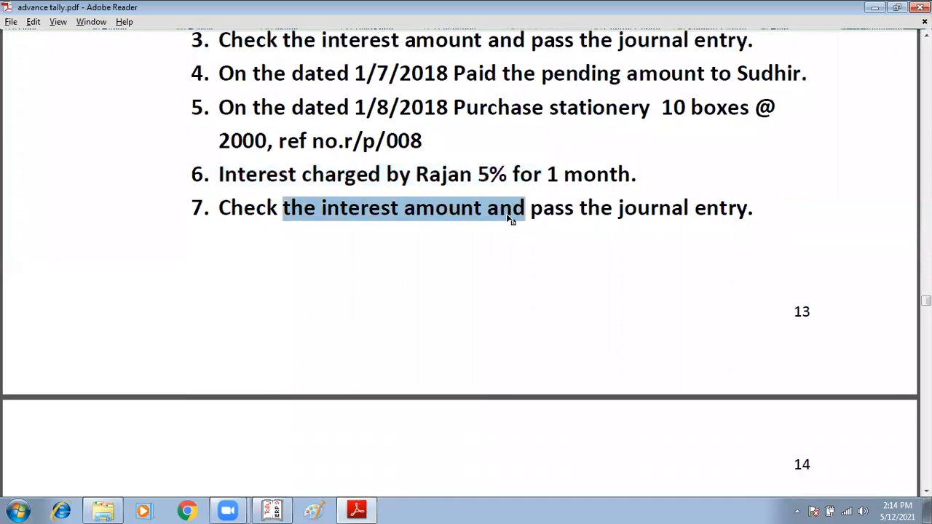
Step: Read the Session 12 interest calculation practice exercise, starting with the opening balances for the new company
scroll(510, 233, down, 8)
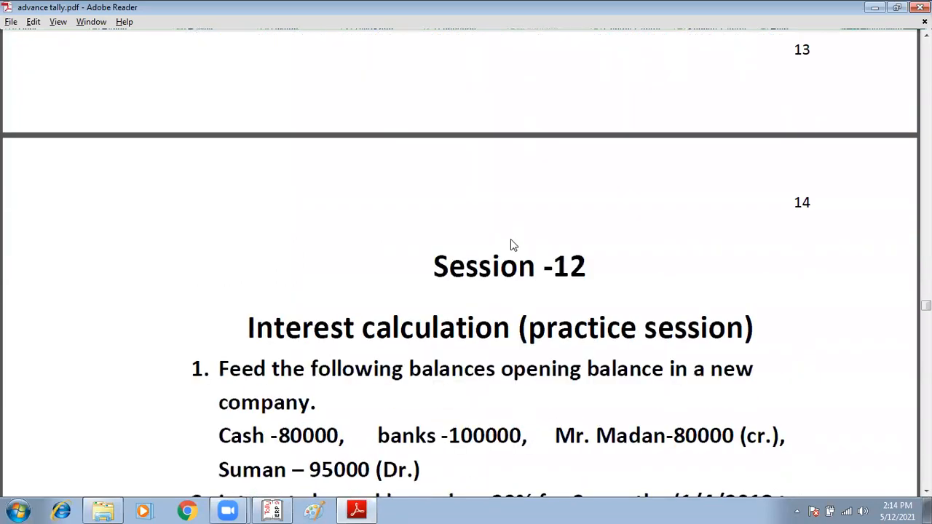
scroll(510, 238, up, 5)
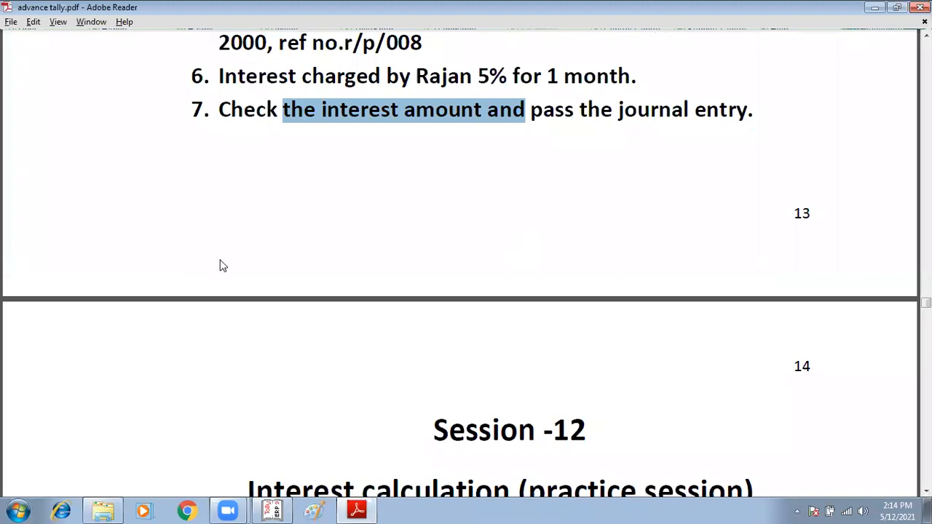
scroll(221, 265, down, 6)
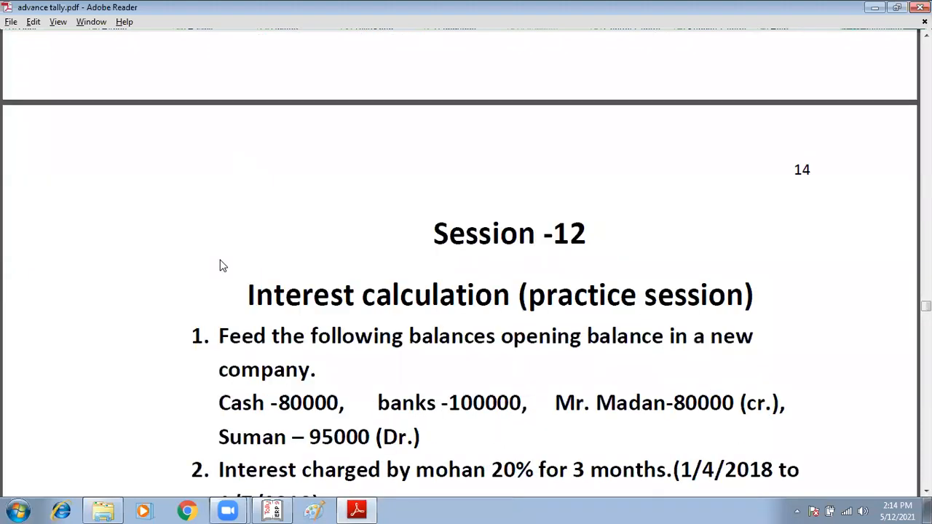
scroll(390, 224, down, 3)
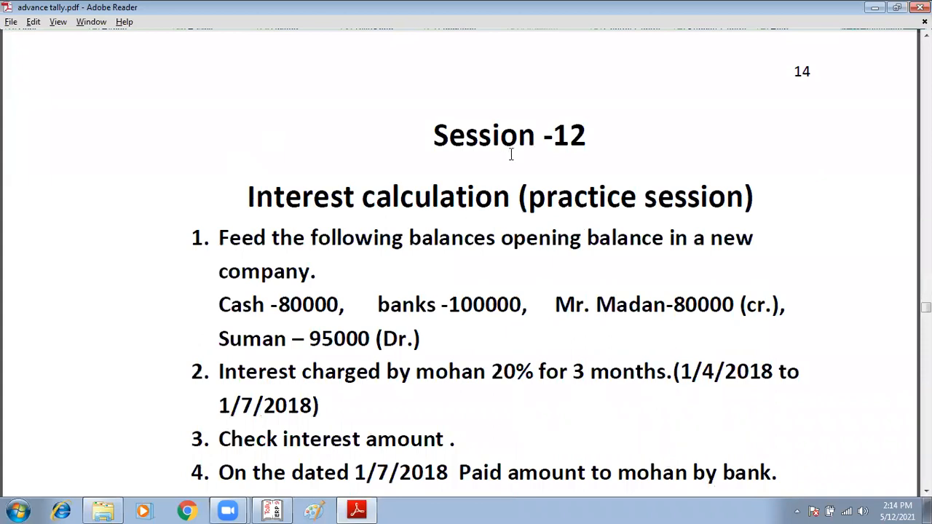
scroll(335, 291, down, 4)
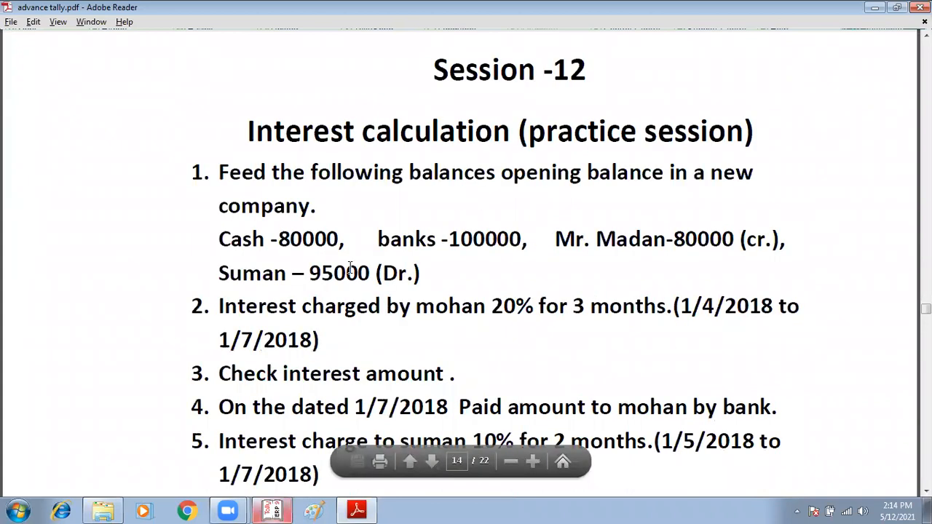
drag(240, 176, 664, 178)
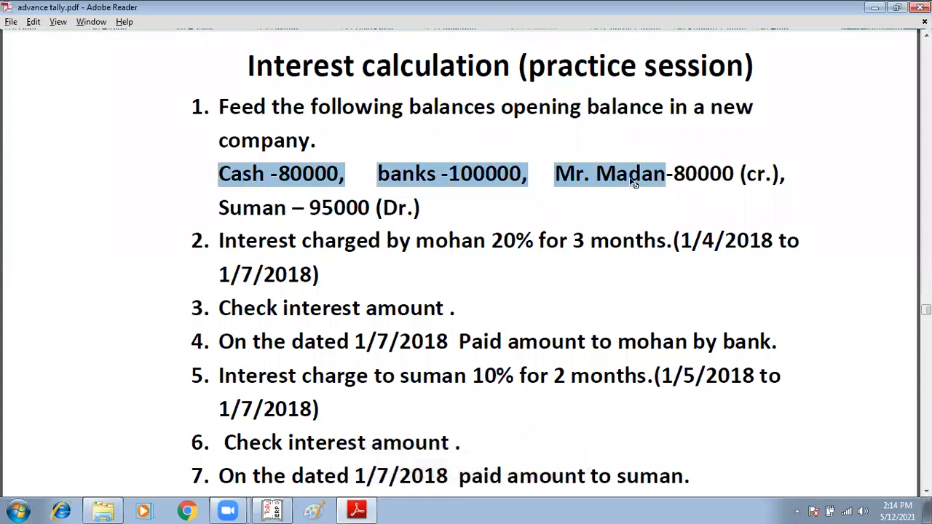